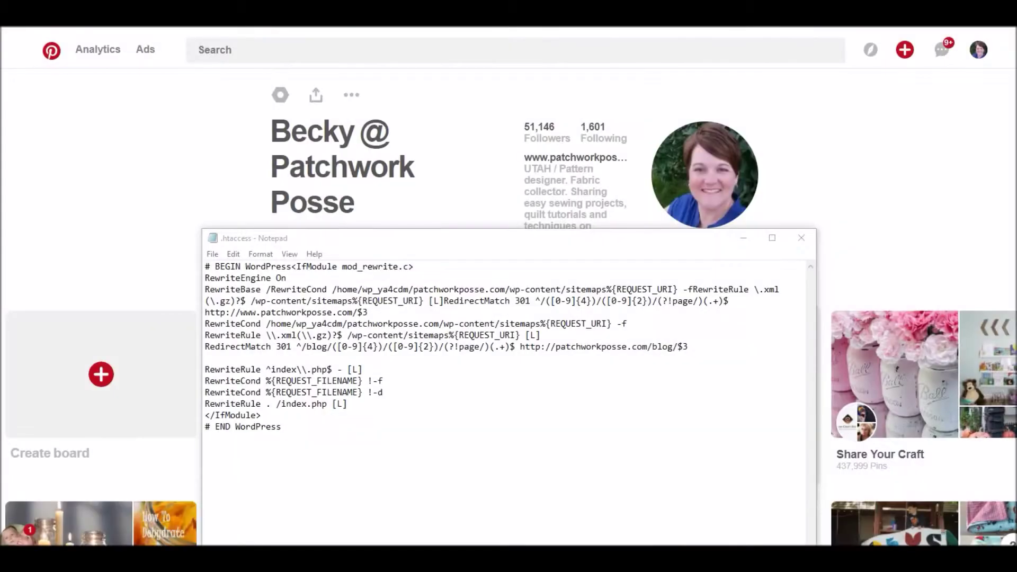
Close the .htaccess file and preview the new board form, switching its Secret option on and off before dismissing it without creating a board
click(802, 237)
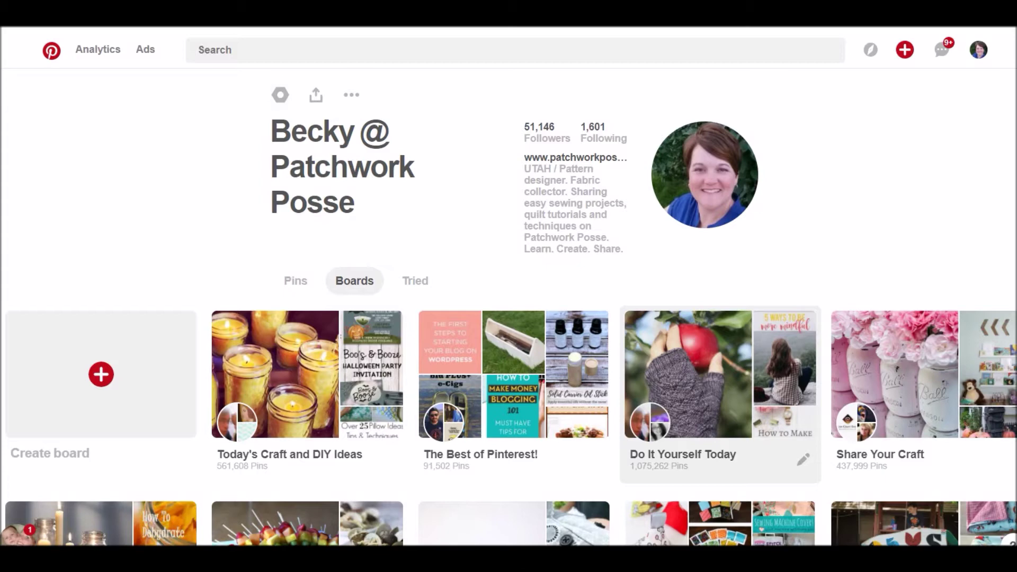
scroll(509, 317, down, 2)
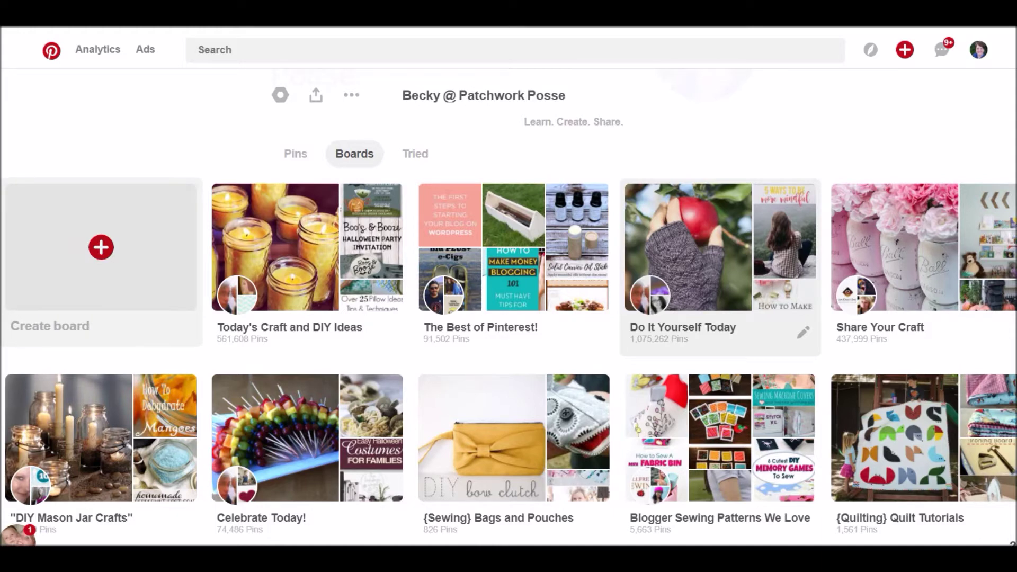
click(101, 247)
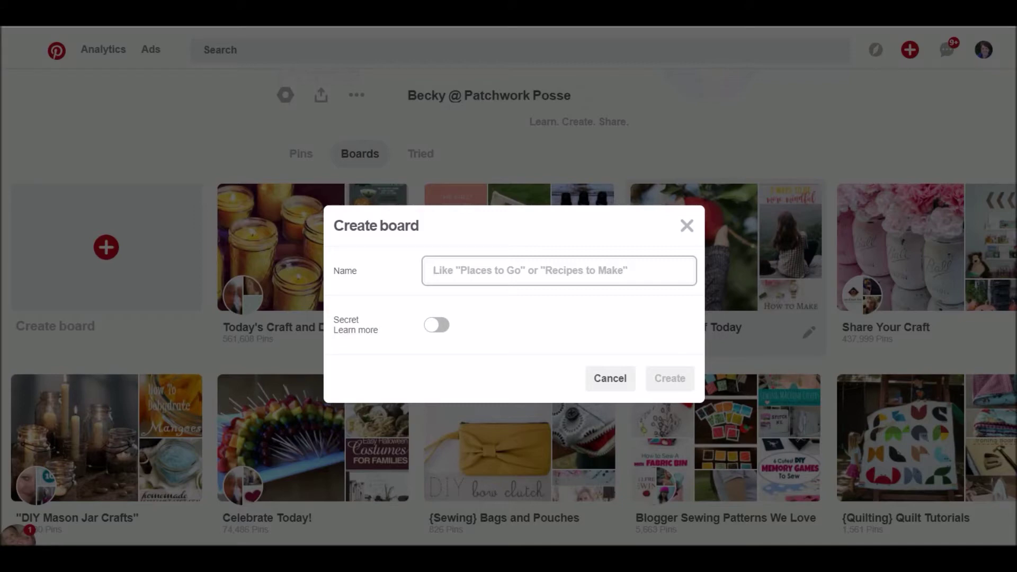
click(437, 325)
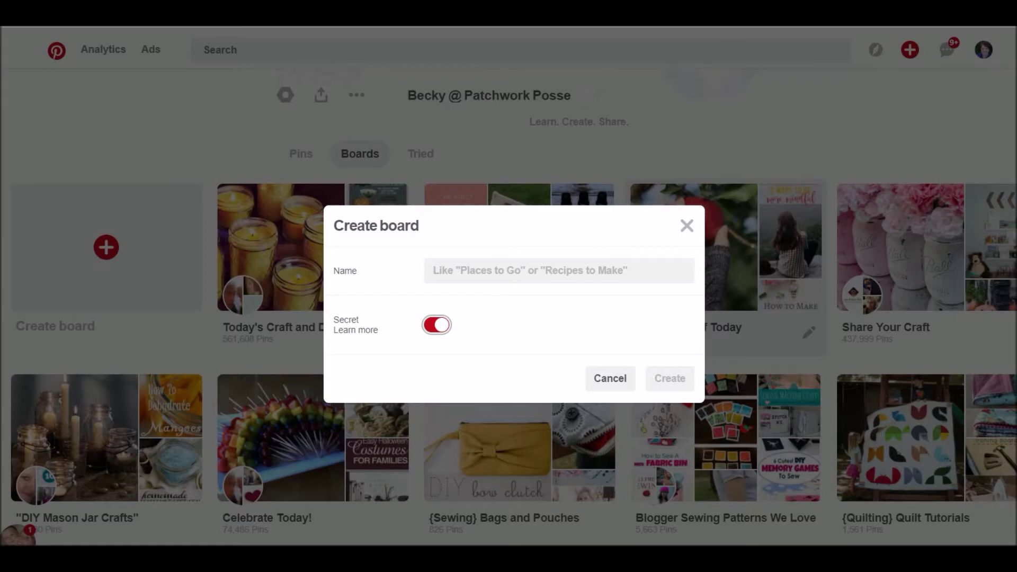
key(space)
click(434, 271)
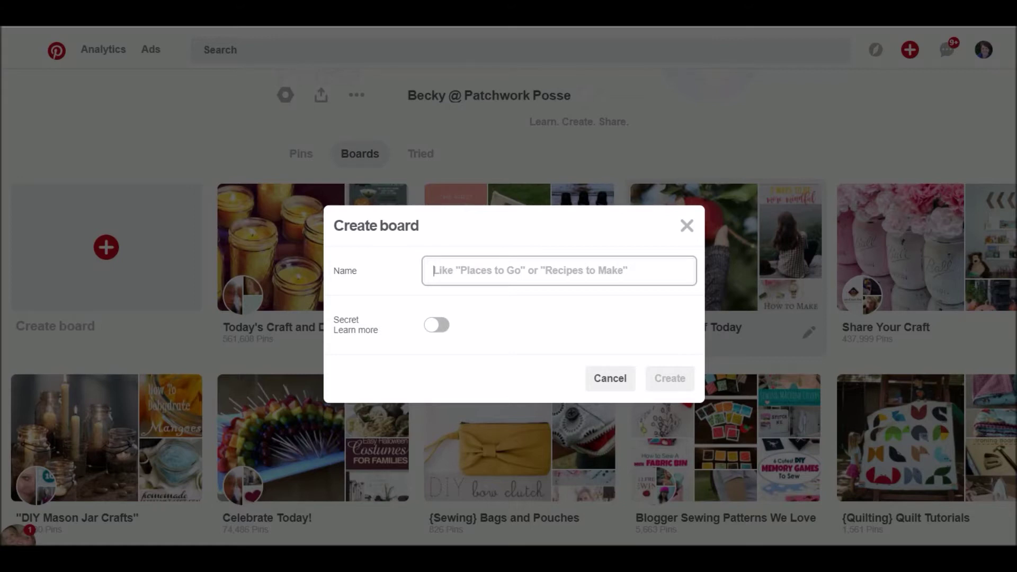
key(Escape)
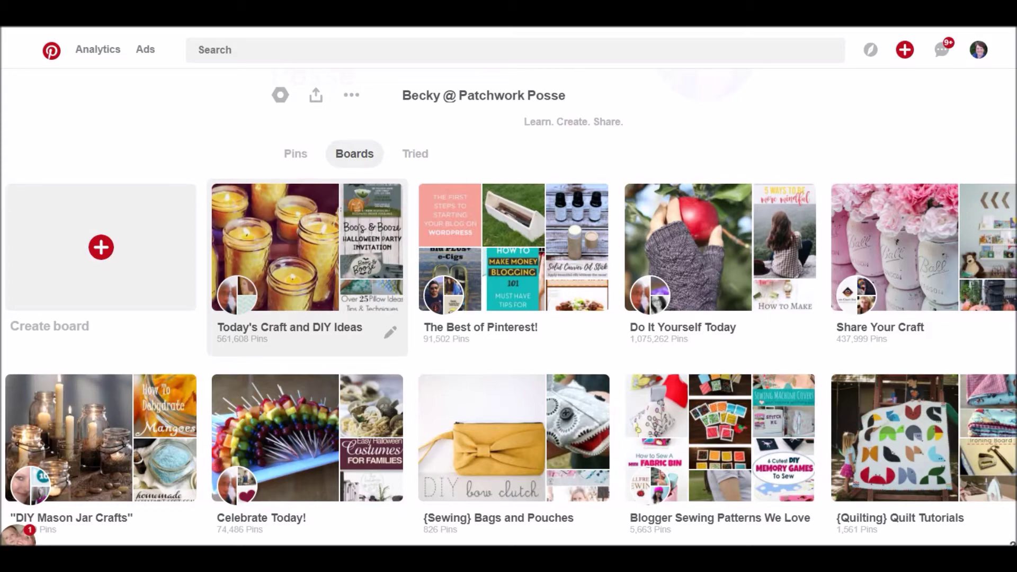
View the {Sewing} Bags and Pouches and Celebrate Today! boards one after the other, and return to the boards list
scroll(307, 291, down, 3)
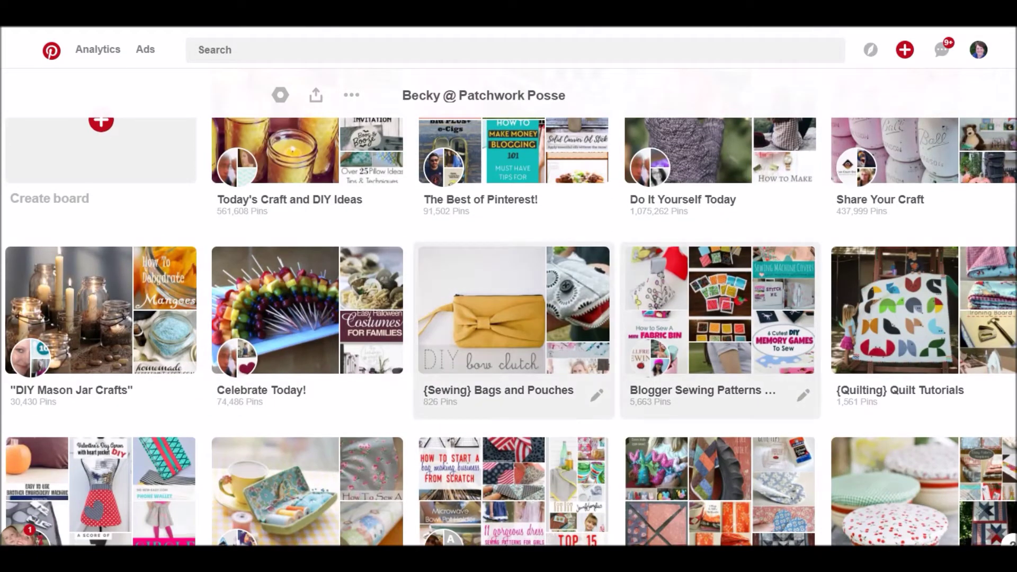
scroll(511, 332, down, 3)
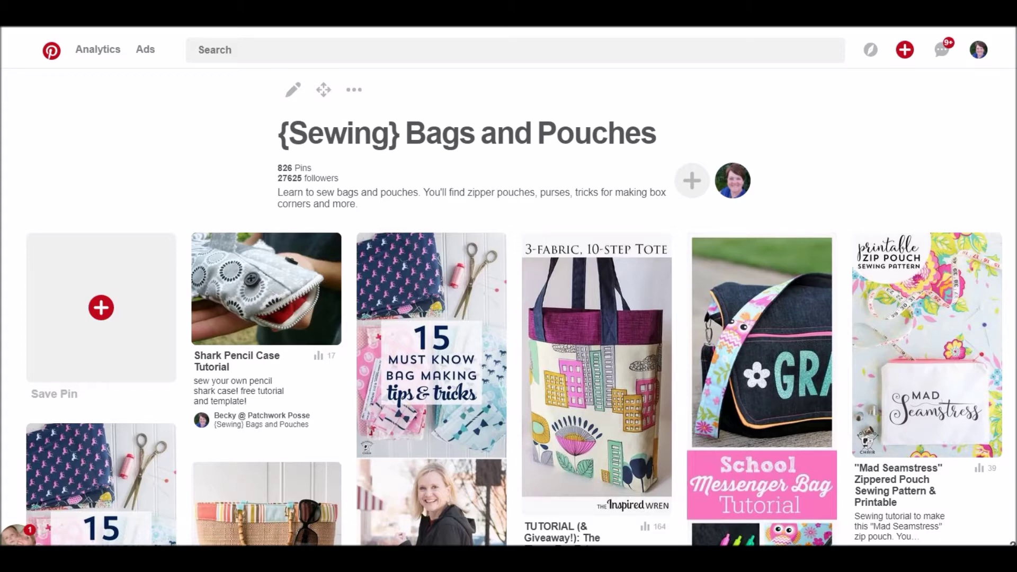
key(alt+Left)
click(307, 185)
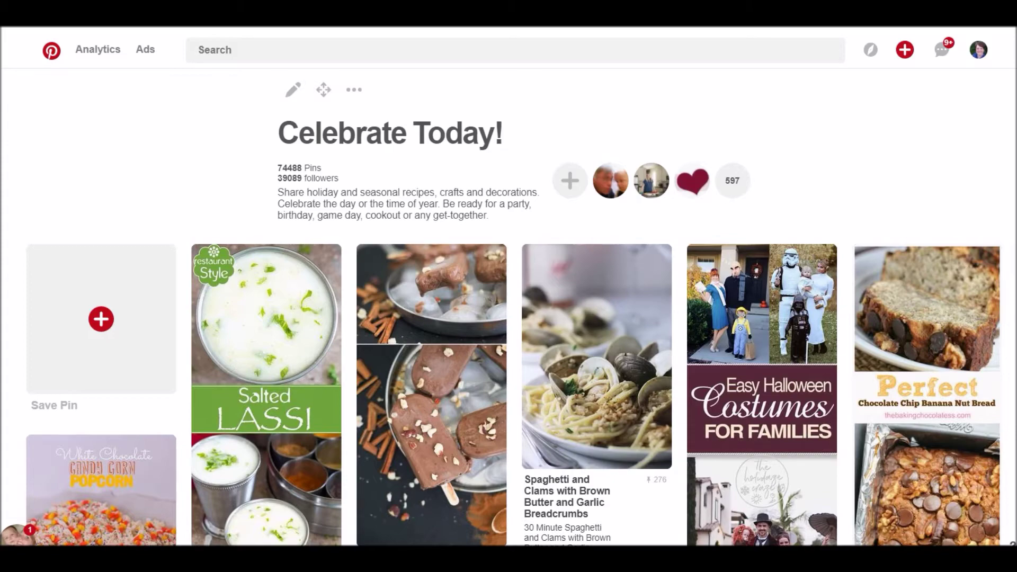
key(alt+Left)
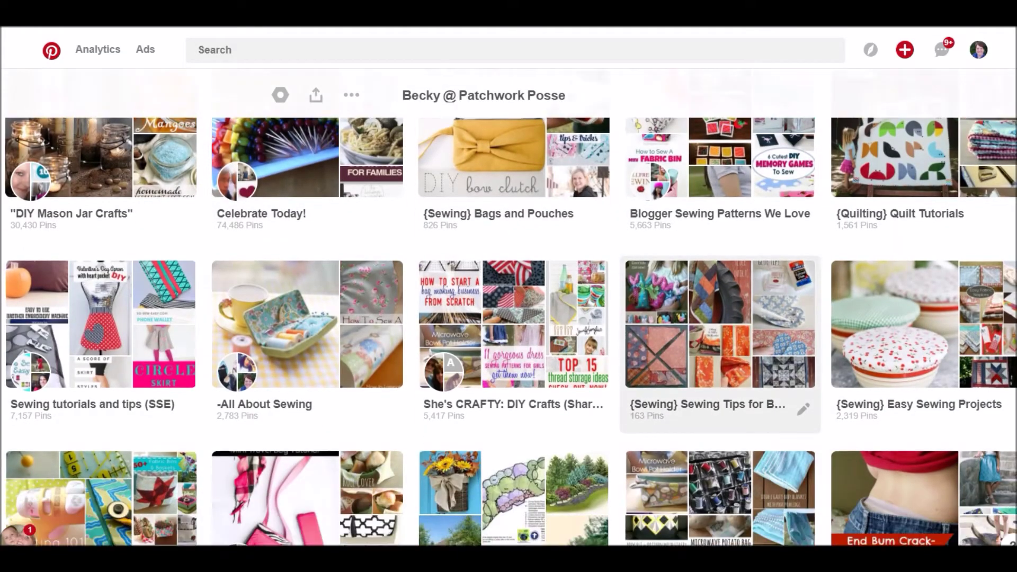
Find the {Quilting} Fat Quarter Projects board, look through its pins, and return to the boards list
scroll(720, 423, down, 4)
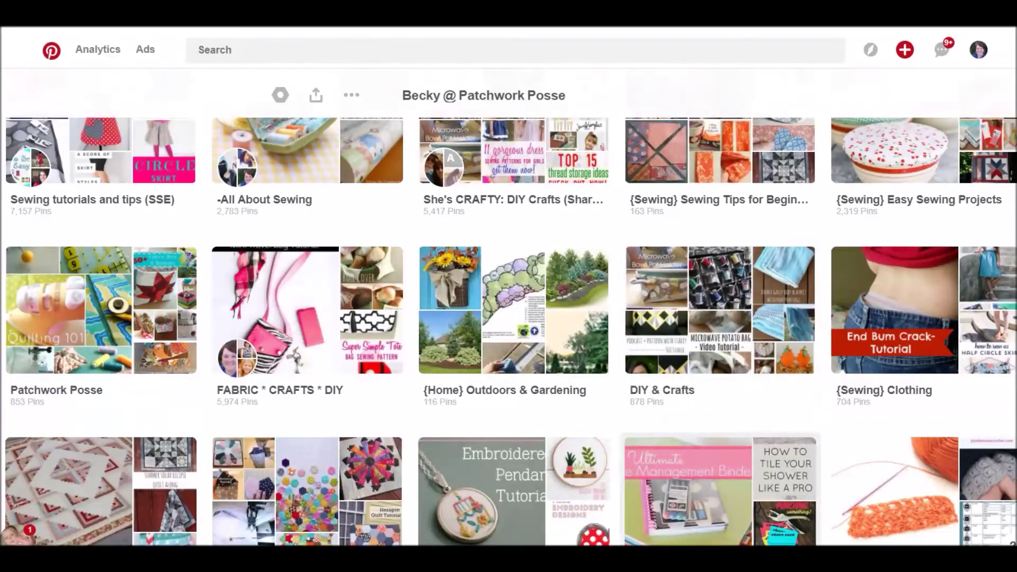
scroll(720, 318, down, 5)
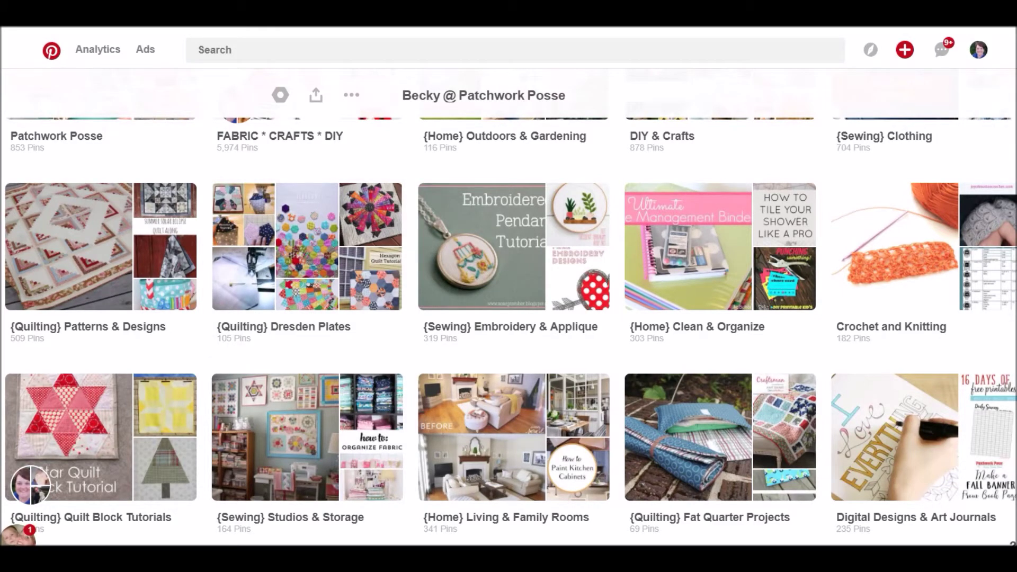
drag(308, 440, 360, 436)
scroll(720, 212, down, 4)
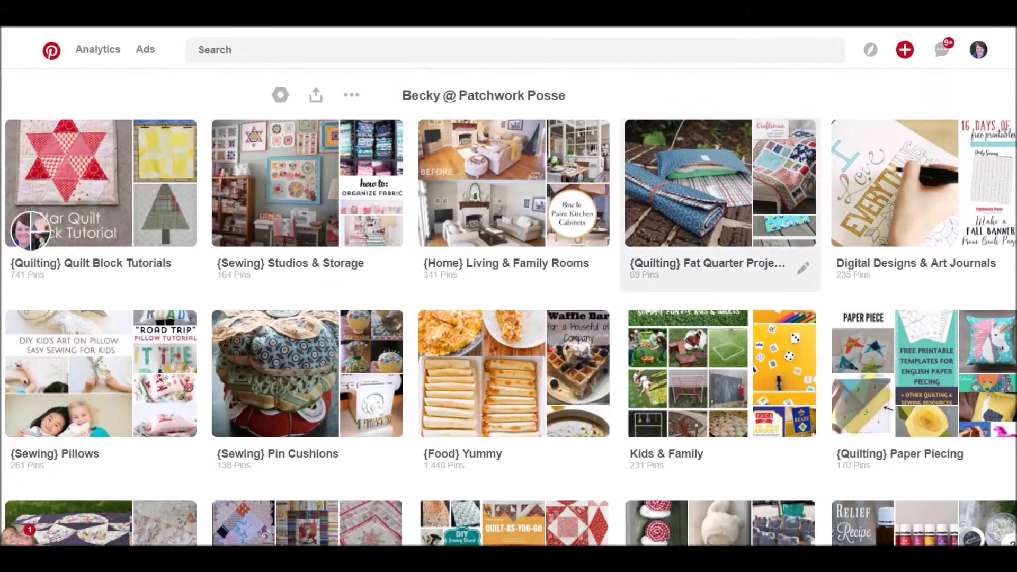
click(720, 185)
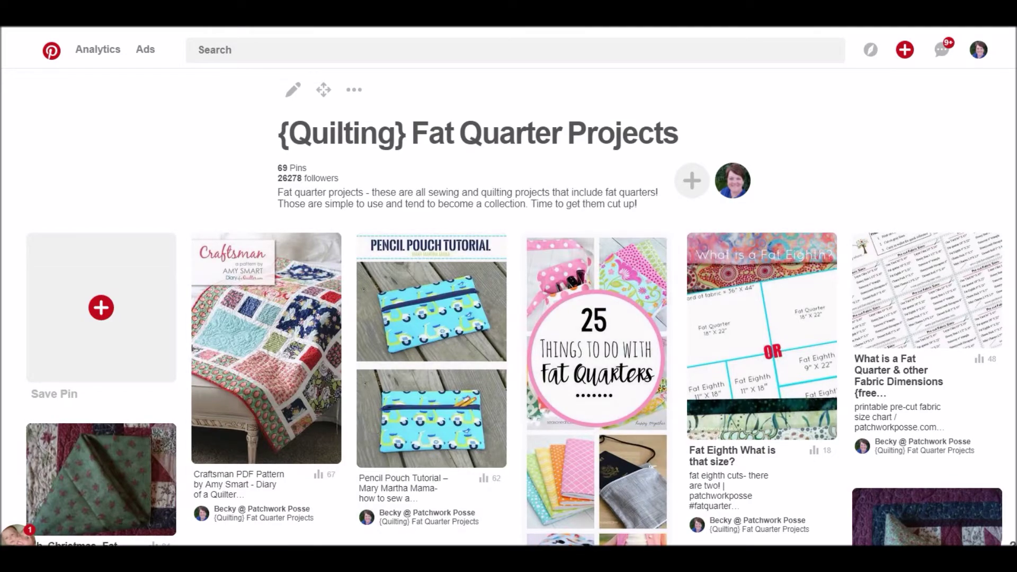
scroll(509, 307, down, 15)
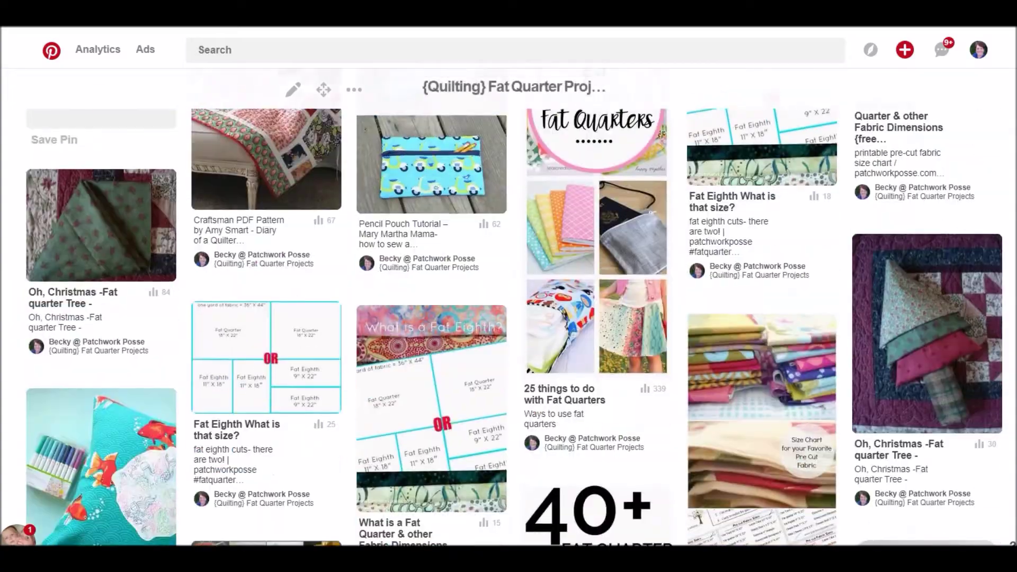
scroll(508, 308, down, 10)
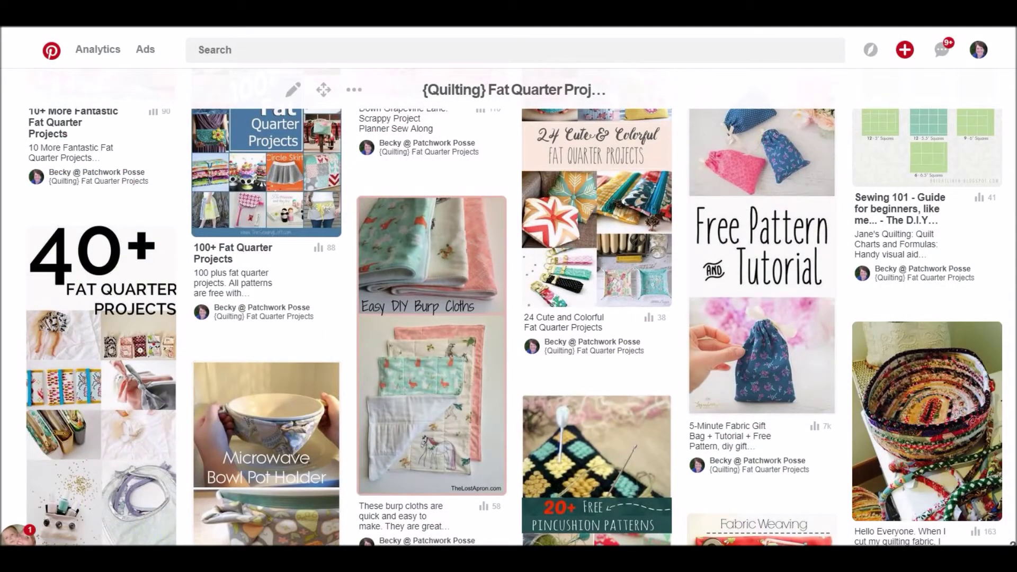
scroll(508, 307, down, 8)
scroll(509, 307, up, 20)
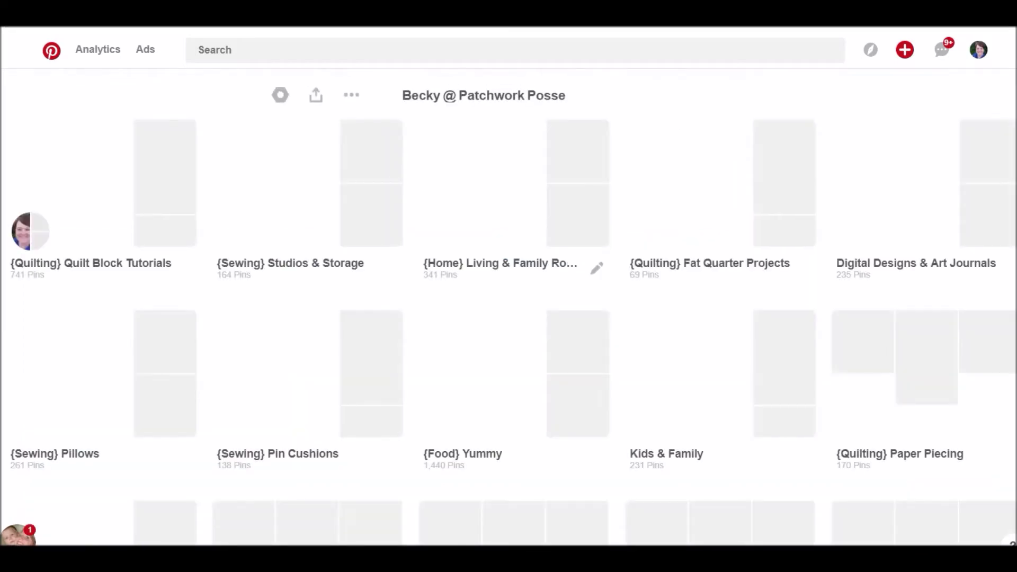
Examine the board names and covers down to the end of the list, and skim the whole list again from the beginning
scroll(922, 175, down, 5)
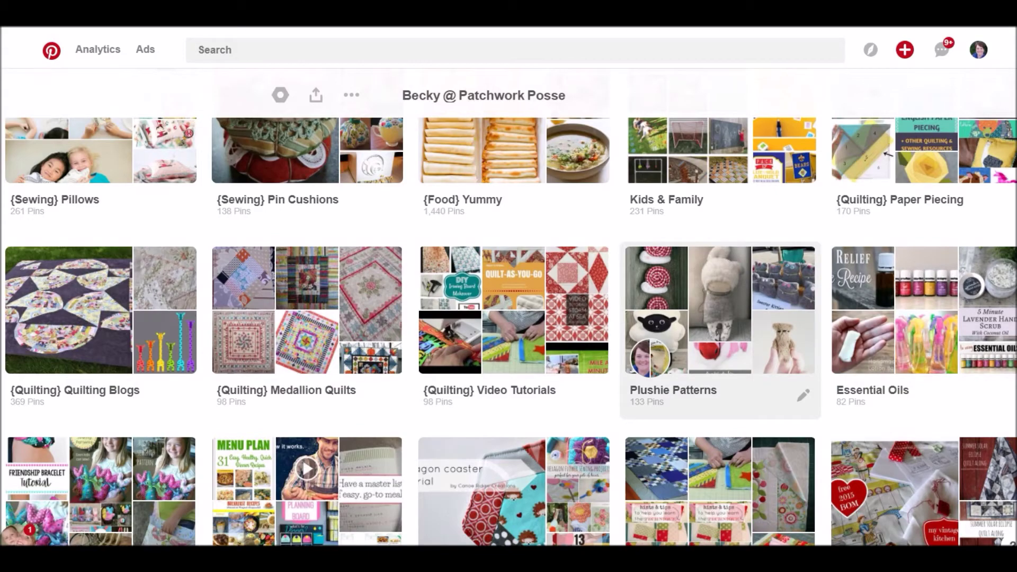
scroll(720, 344, down, 6)
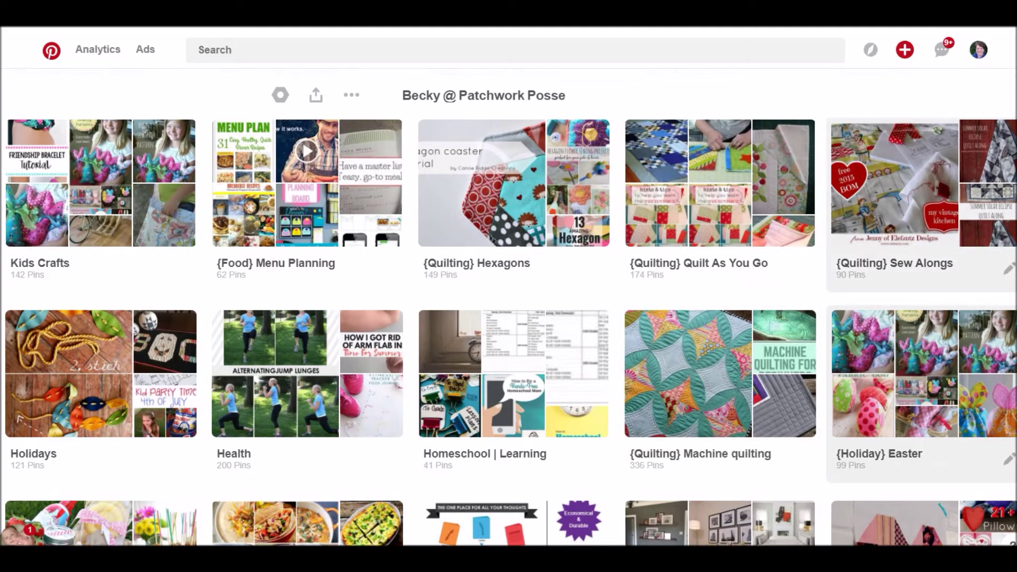
scroll(508, 331, down, 7)
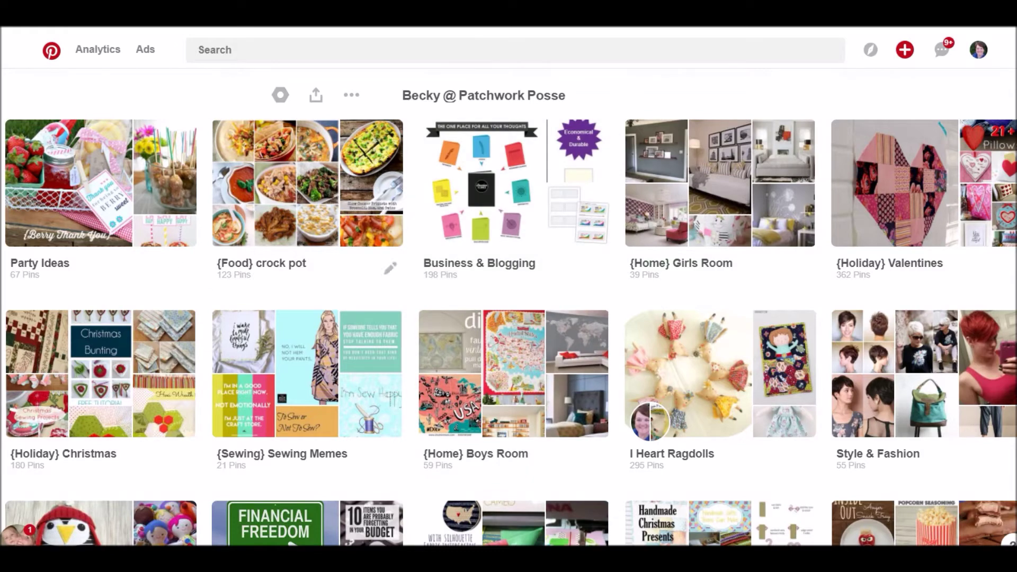
scroll(101, 148, down, 3)
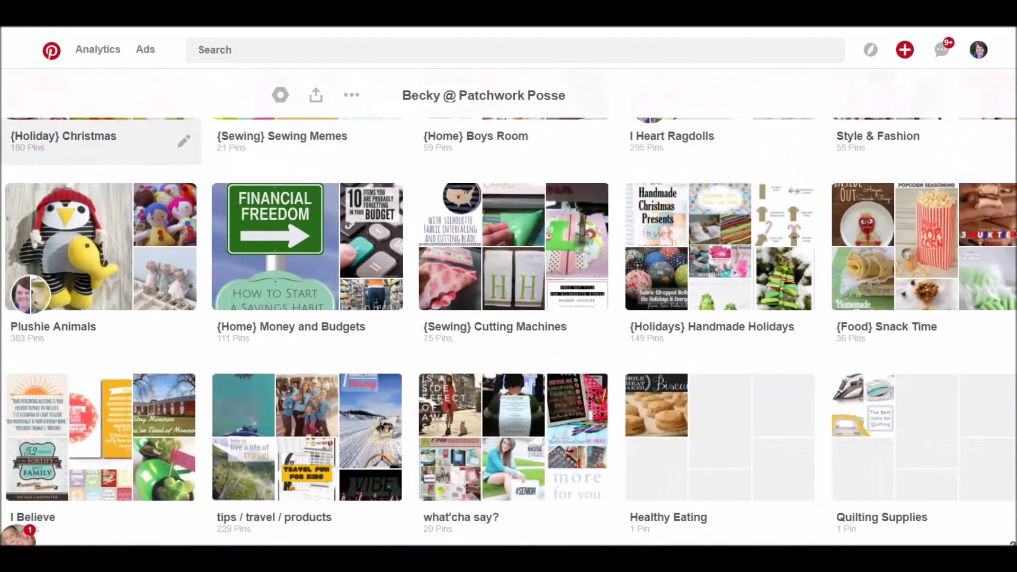
scroll(508, 331, up, 2)
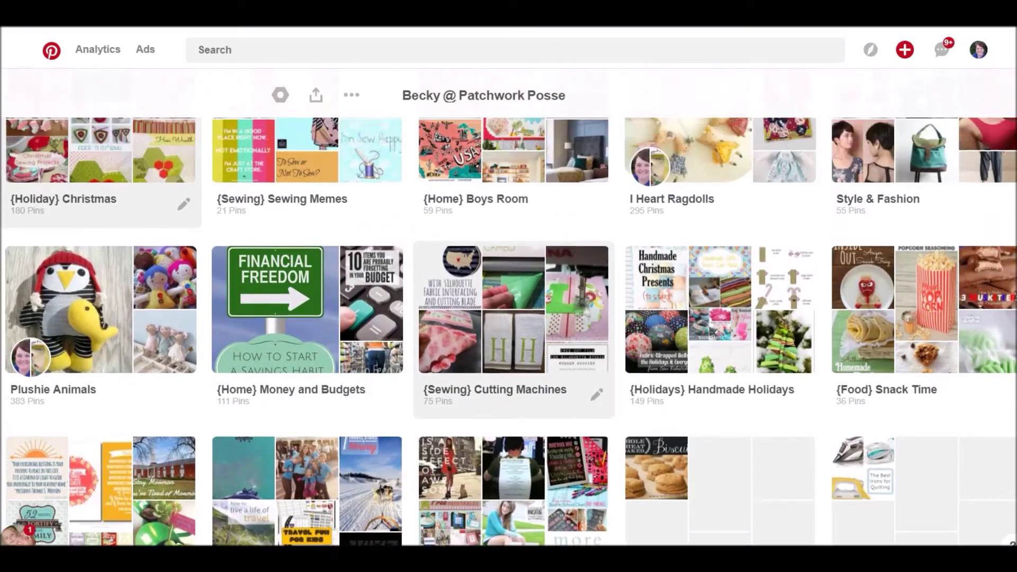
scroll(509, 331, down, 3)
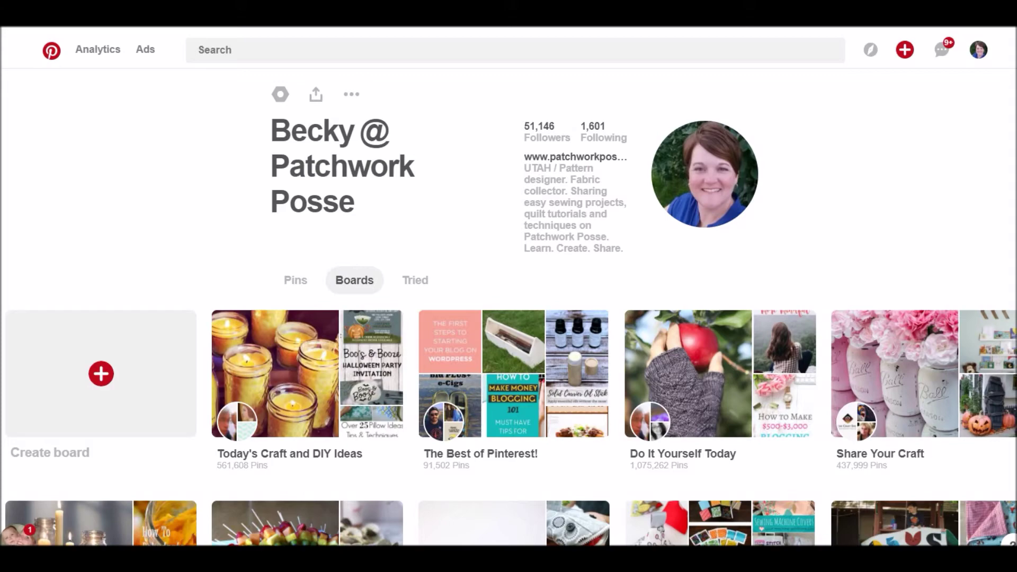
scroll(509, 318, down, 4)
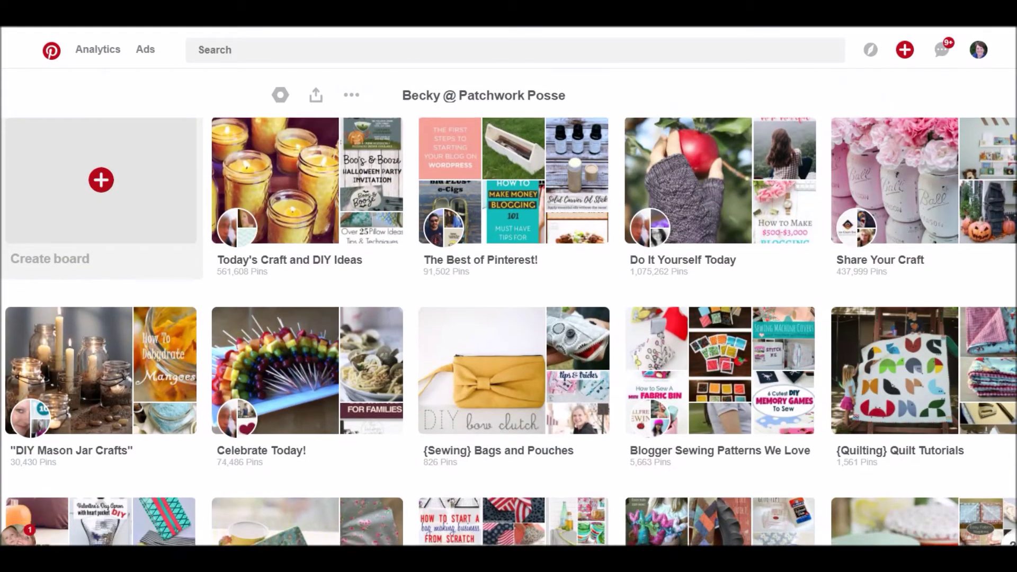
scroll(100, 212, down, 4)
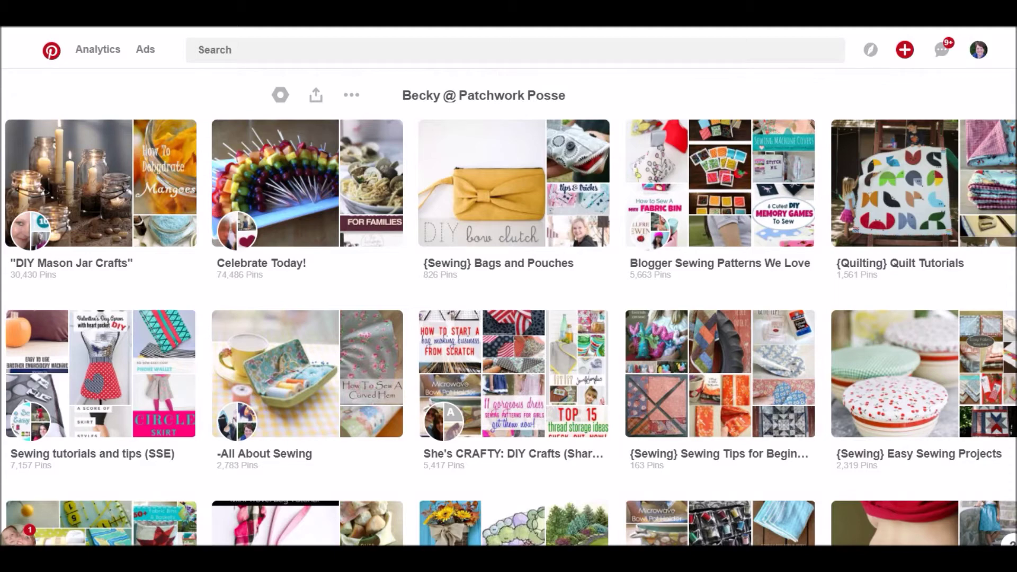
scroll(720, 202, down, 20)
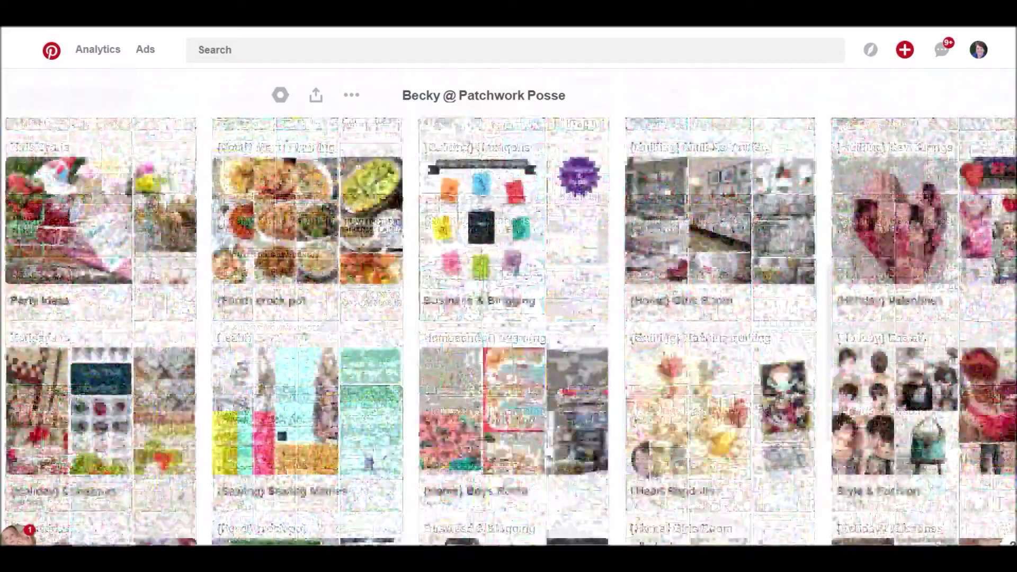
scroll(101, 154, down, 2)
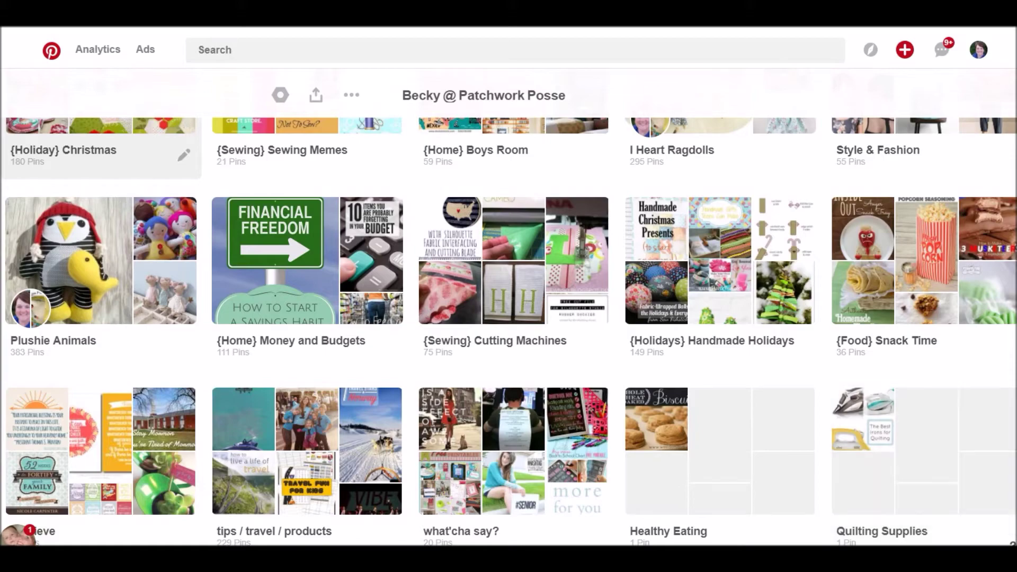
scroll(509, 317, up, 15)
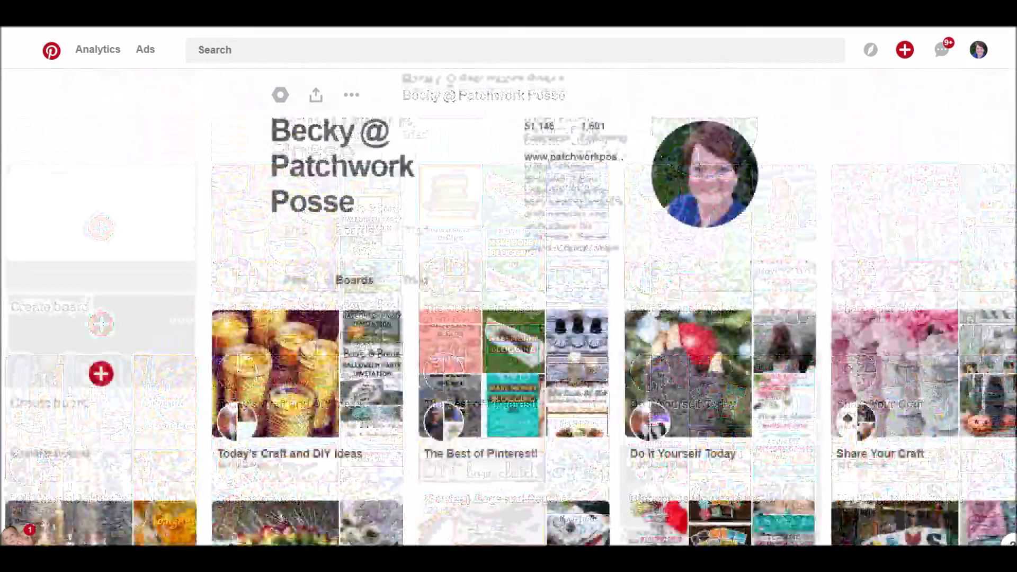
Show all the pins saved to the profile and look through the pins and the boards they belong to
click(295, 280)
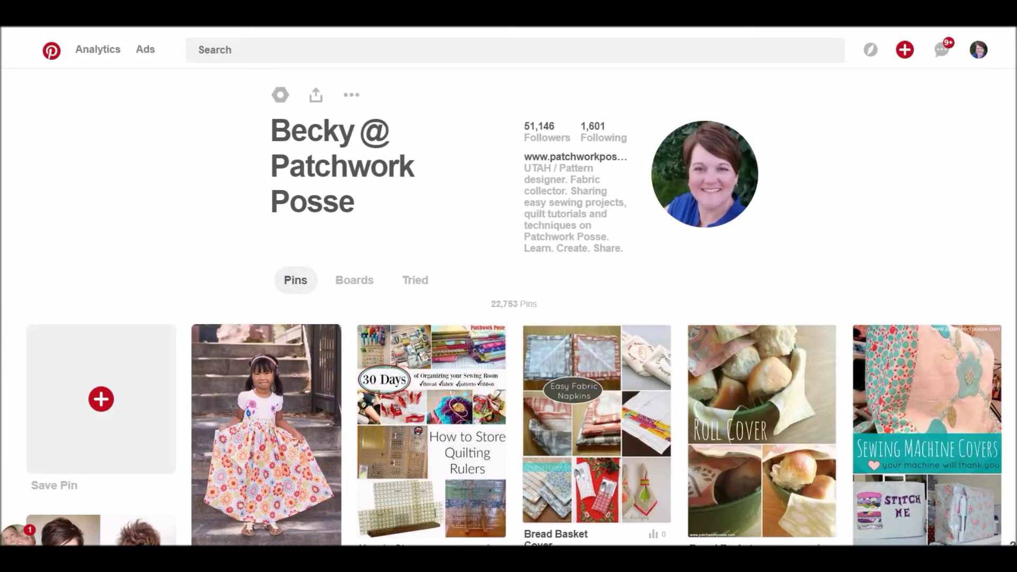
scroll(508, 318, down, 4)
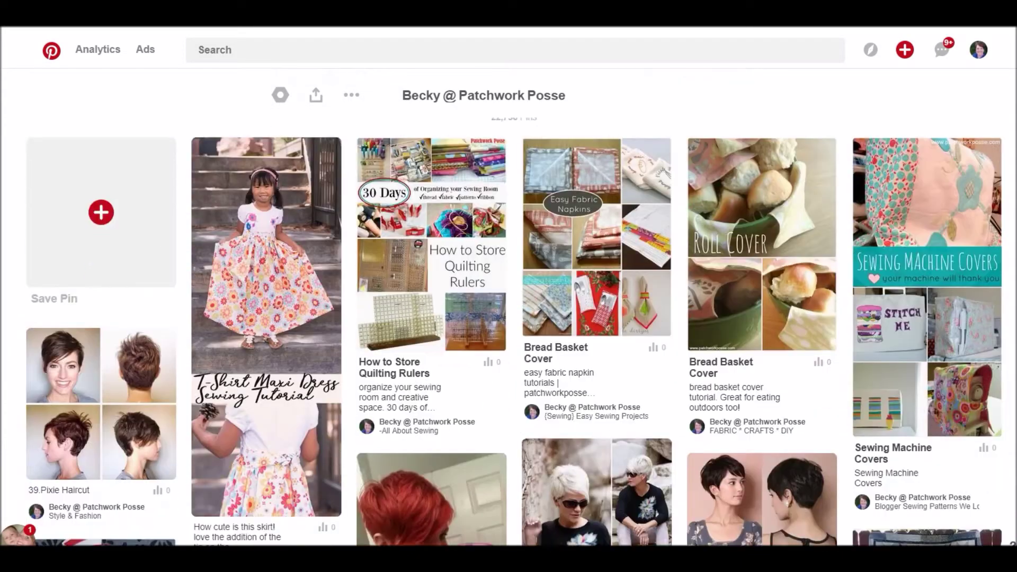
scroll(508, 317, down, 6)
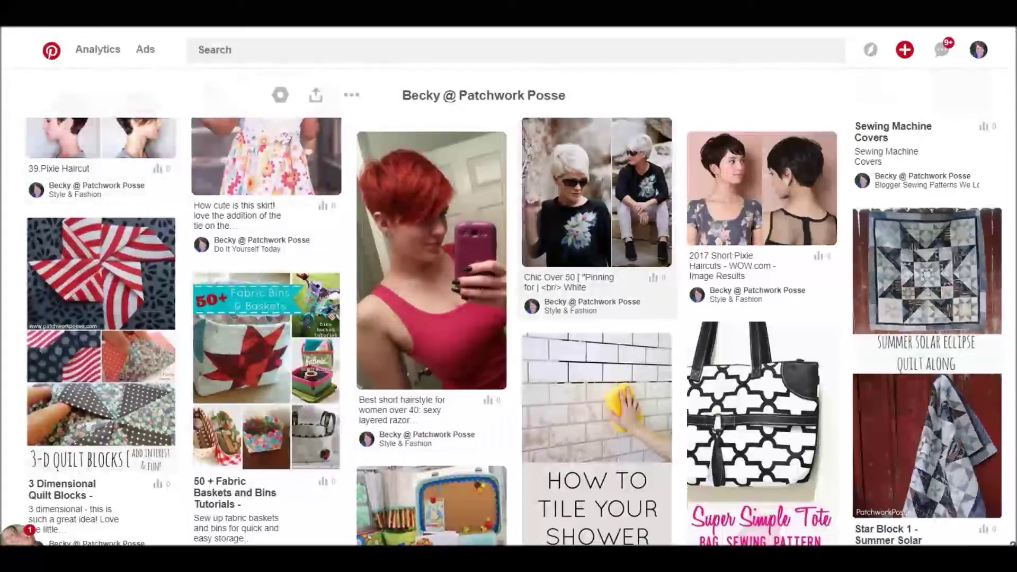
scroll(509, 317, down, 5)
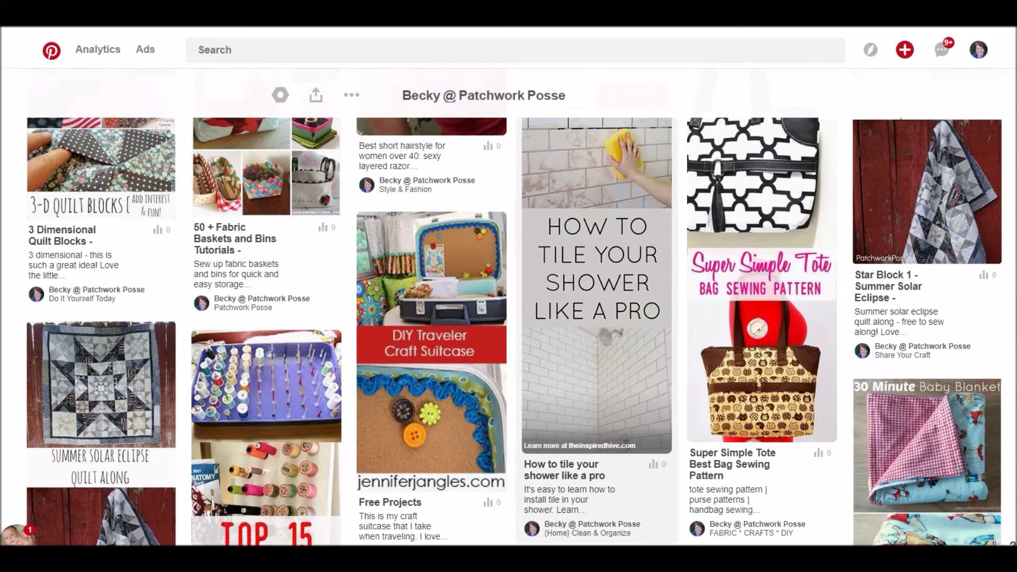
scroll(598, 318, down, 5)
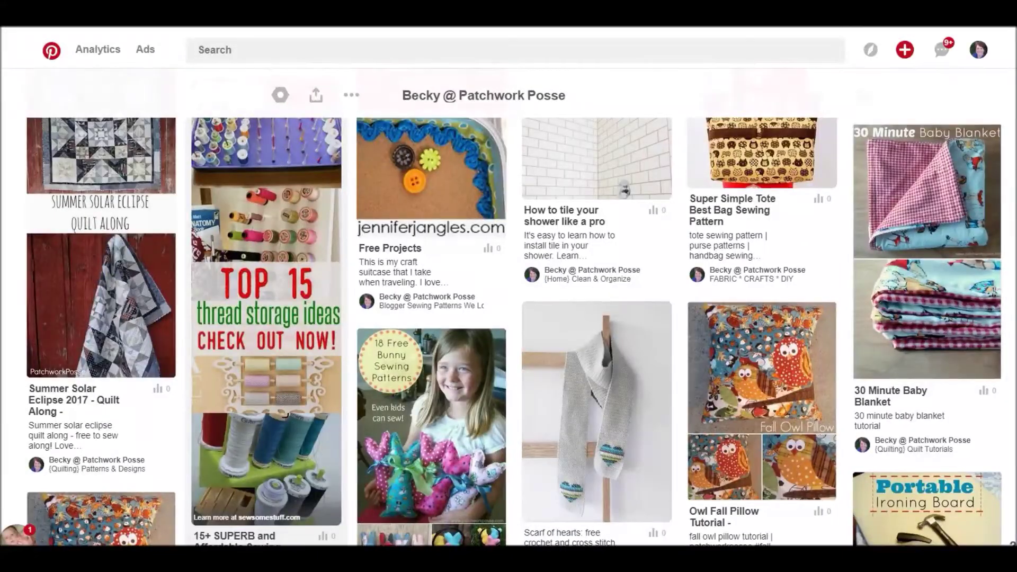
scroll(266, 371, down, 2)
scroll(267, 318, down, 2)
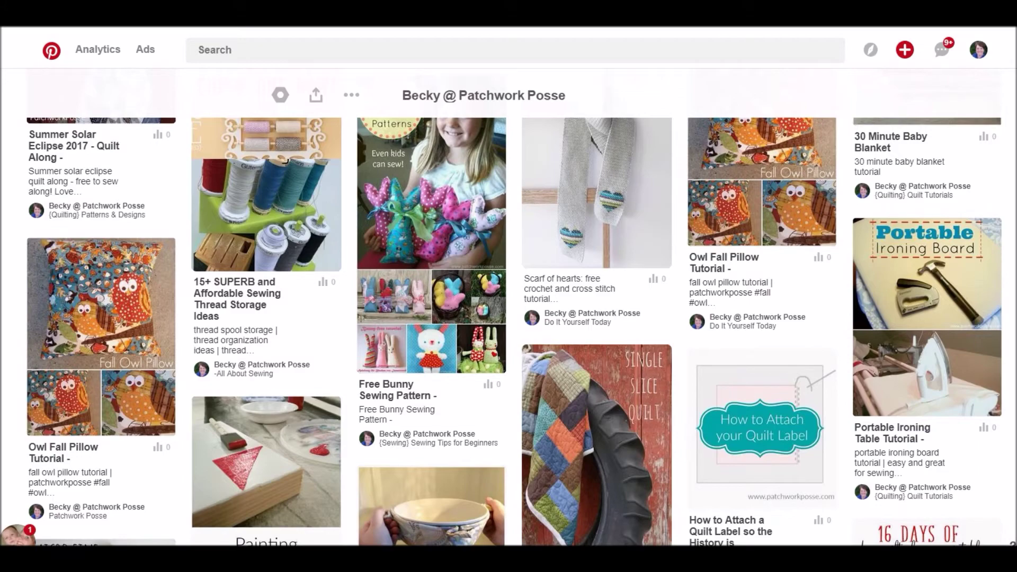
scroll(508, 332, down, 12)
scroll(508, 332, down, 3)
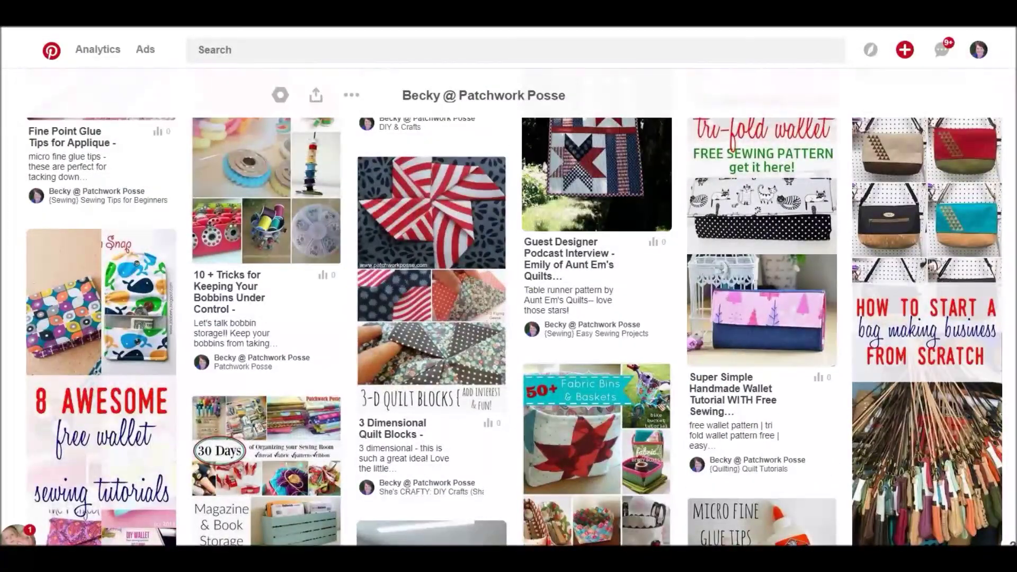
Show the profile's boards list, open the home feed, and look through its suggested and promoted pins
scroll(509, 332, up, 20)
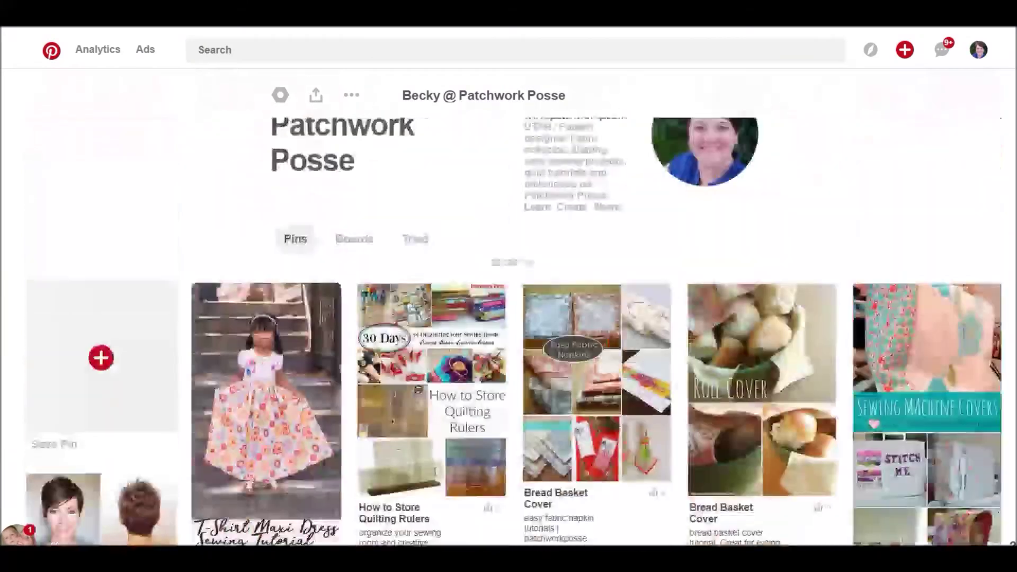
click(355, 249)
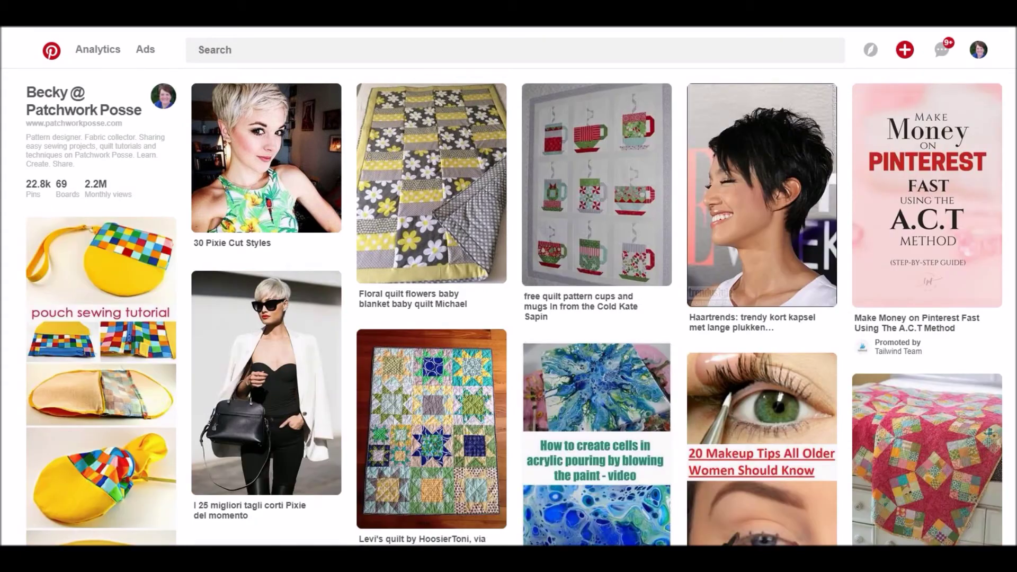
mouse_move(266, 159)
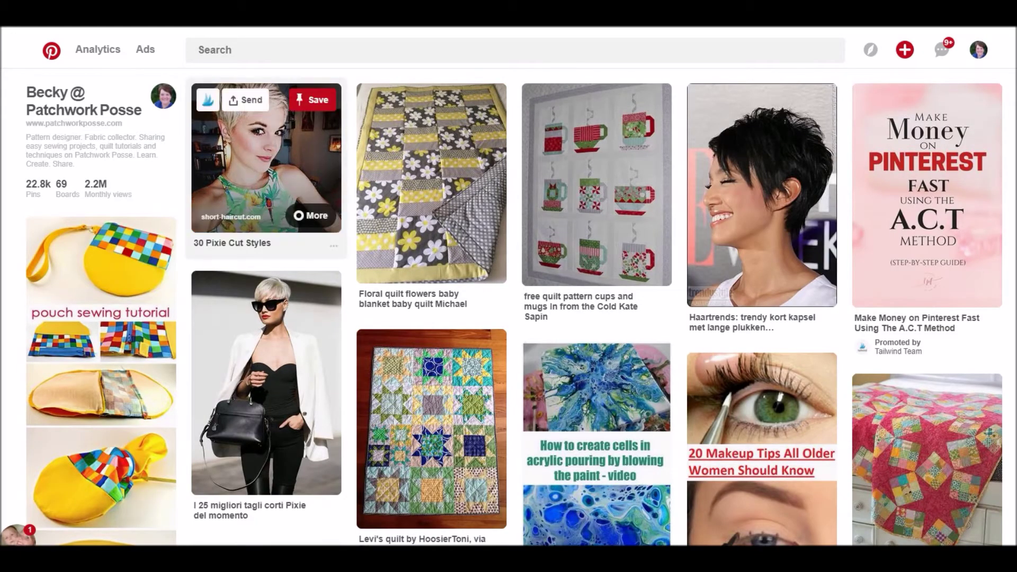
mouse_move(762, 196)
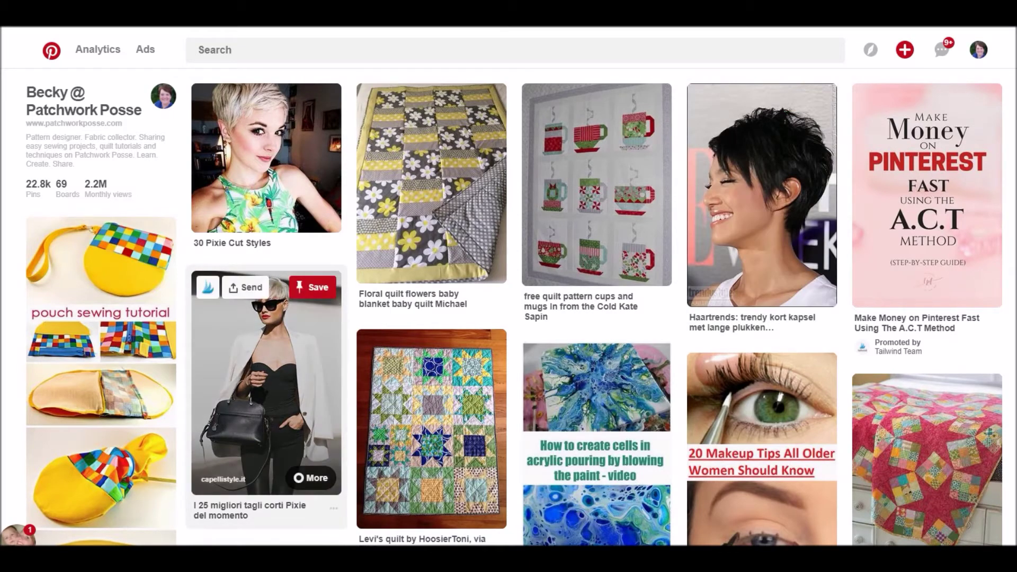
scroll(266, 381, down, 10)
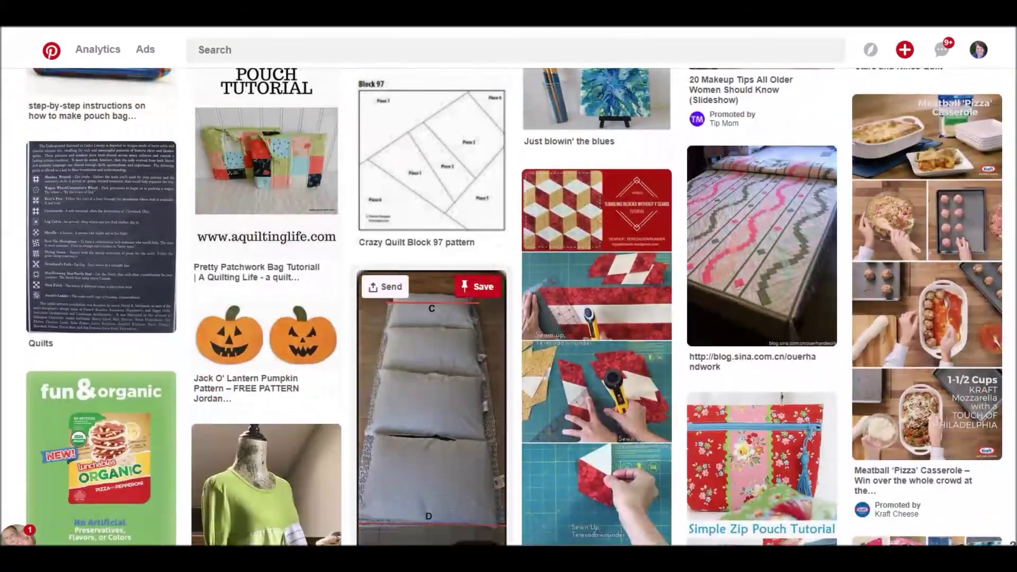
scroll(431, 345, down, 2)
scroll(431, 344, up, 7)
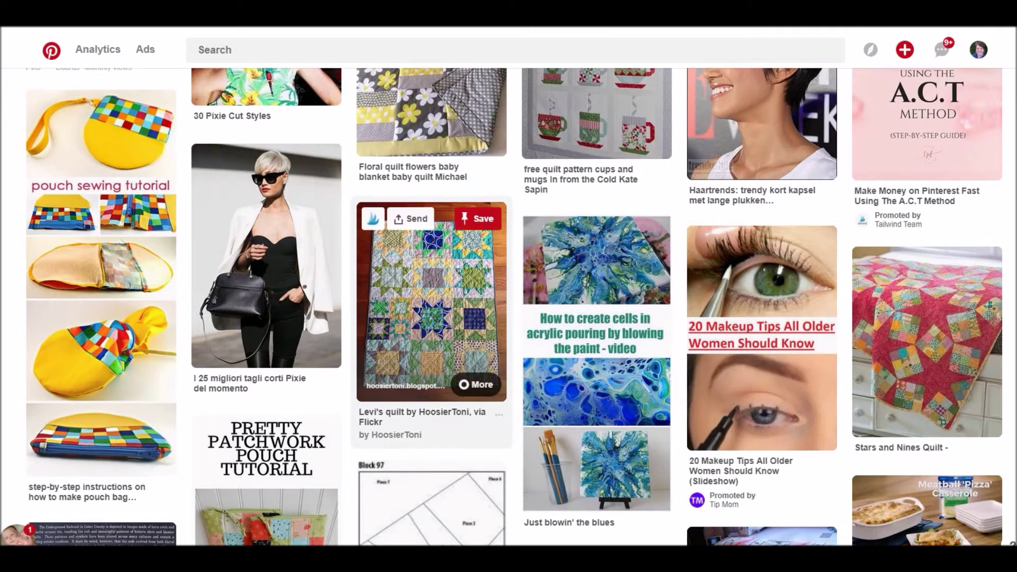
scroll(509, 307, down, 8)
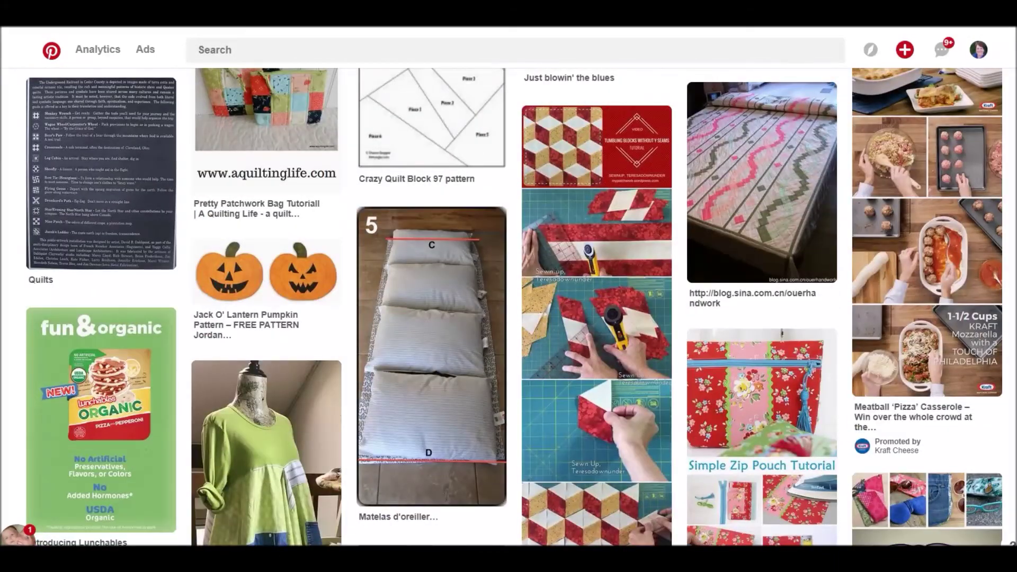
scroll(508, 307, down, 4)
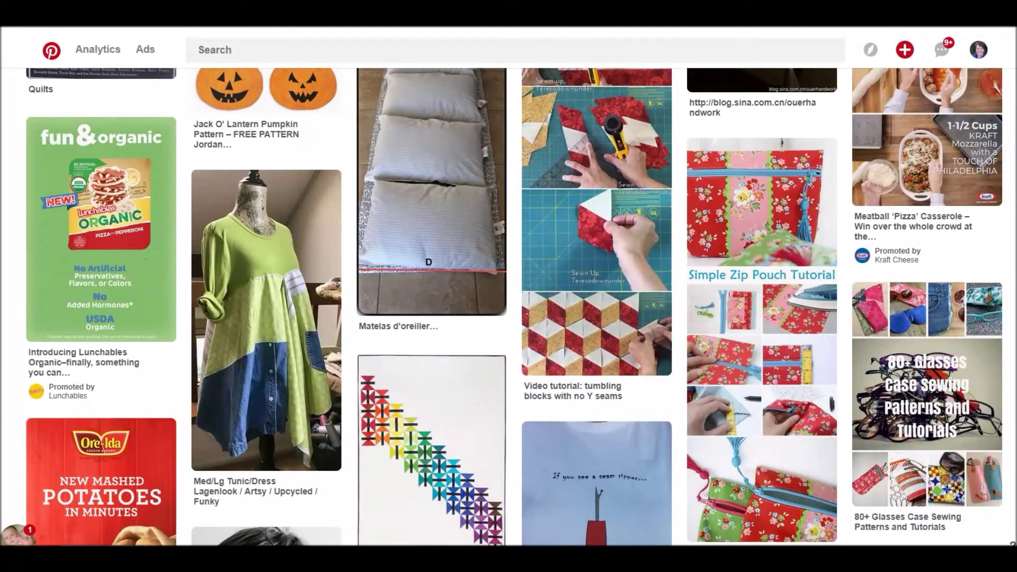
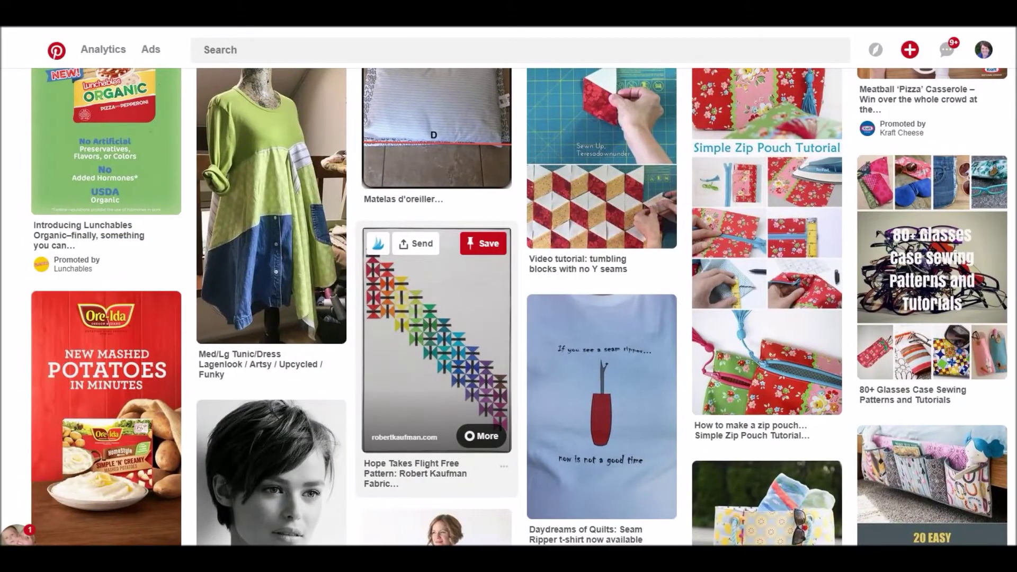
Open the Hope Takes Flight rainbow quilt pin from the feed and review its image, source, save details and related pins
click(432, 339)
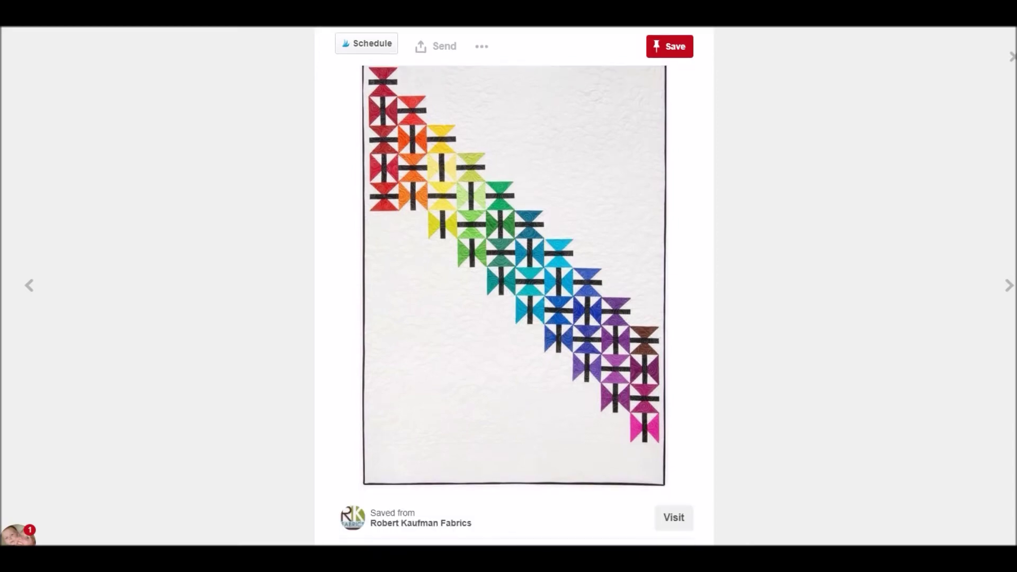
scroll(516, 306, down, 1)
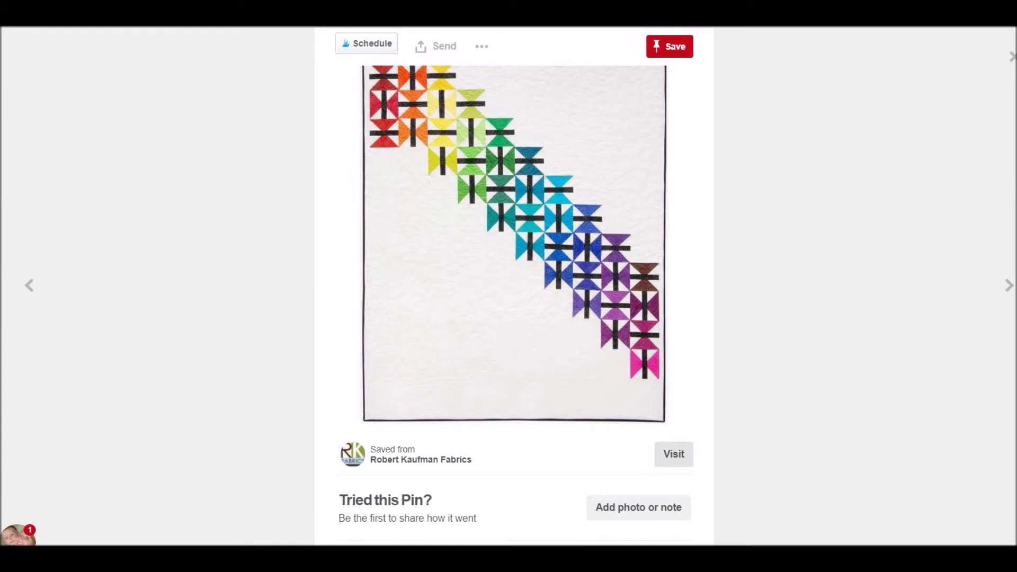
scroll(515, 306, down, 3)
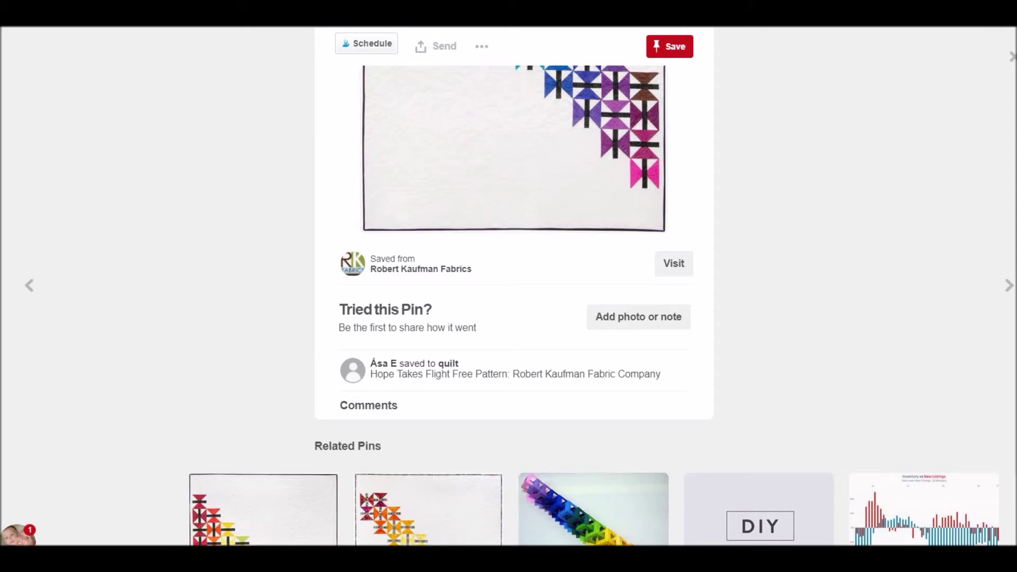
scroll(515, 306, down, 3)
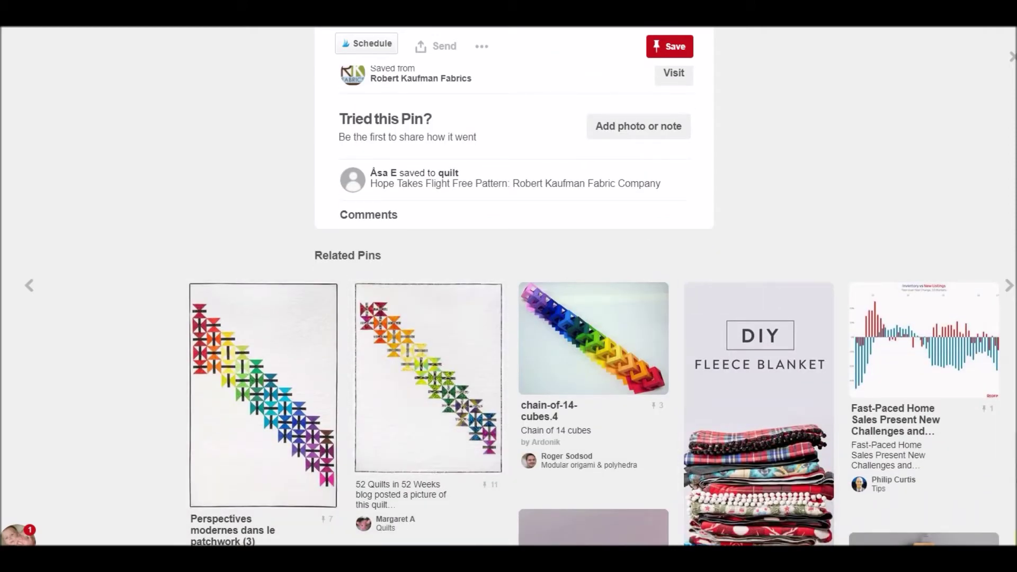
scroll(516, 306, down, 5)
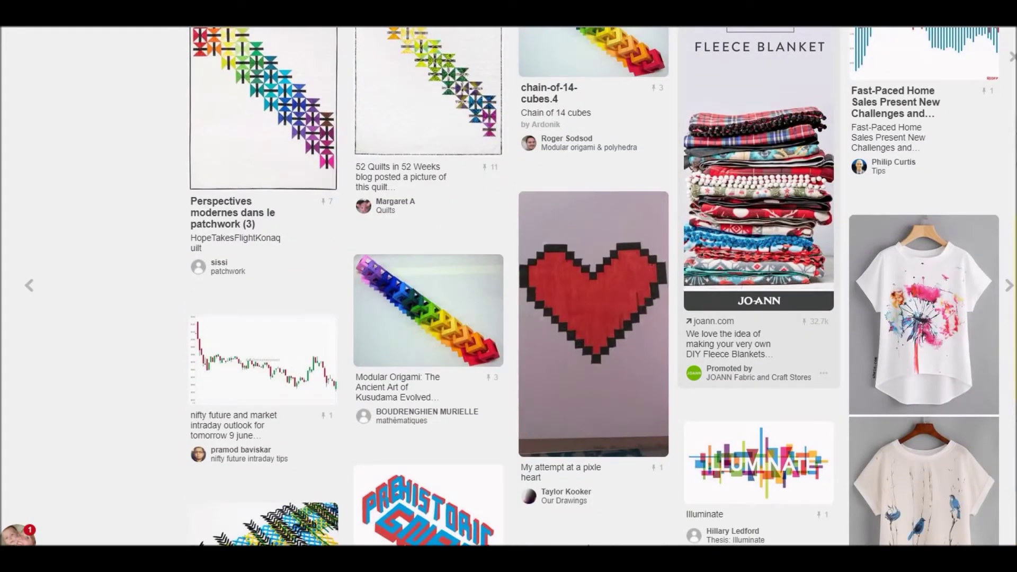
scroll(515, 306, up, 10)
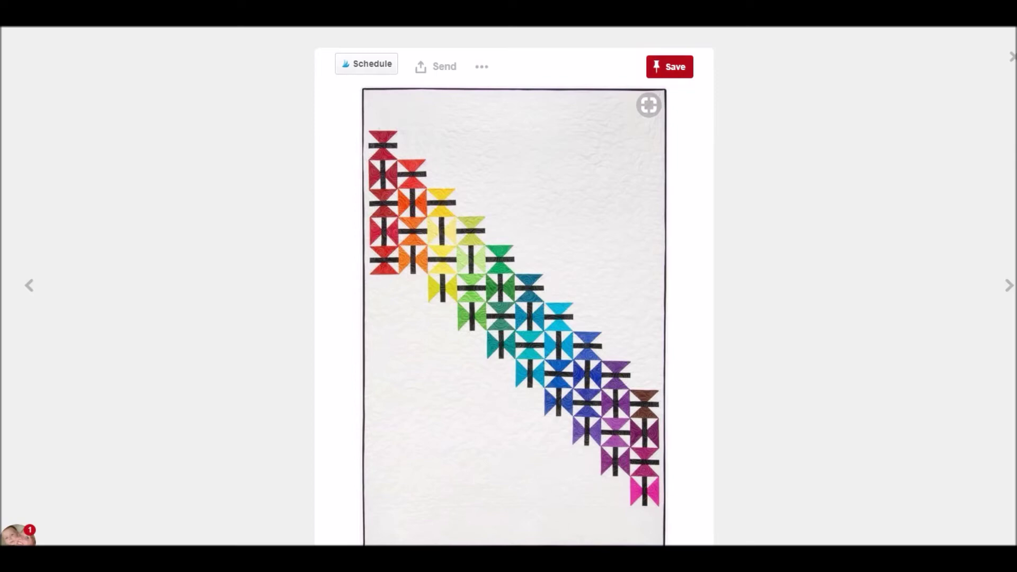
Start saving the quilt pin and replace its description with "love the colors, layout and the rainbow affect. would be great for a baby quilt."
click(670, 66)
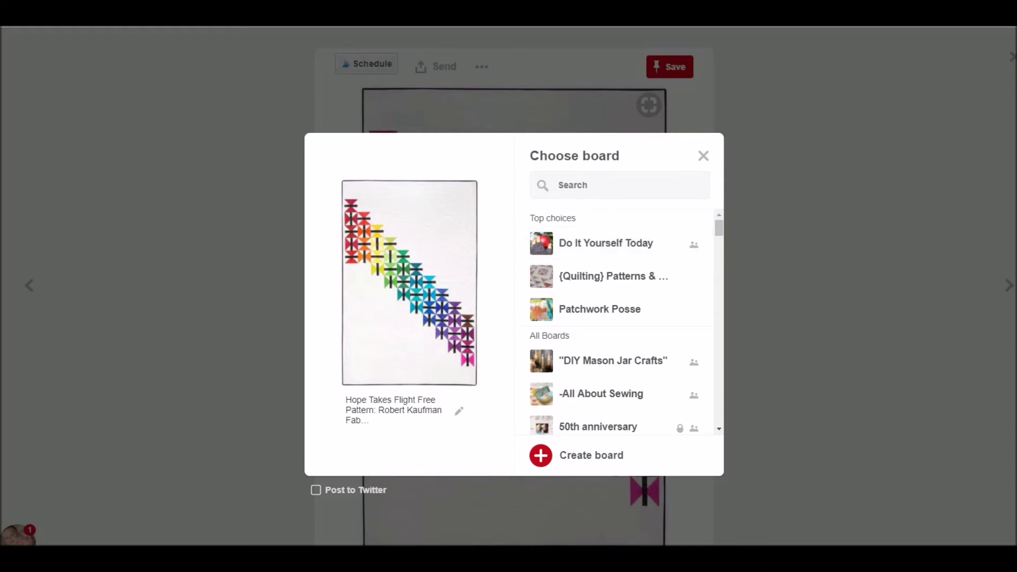
click(411, 409)
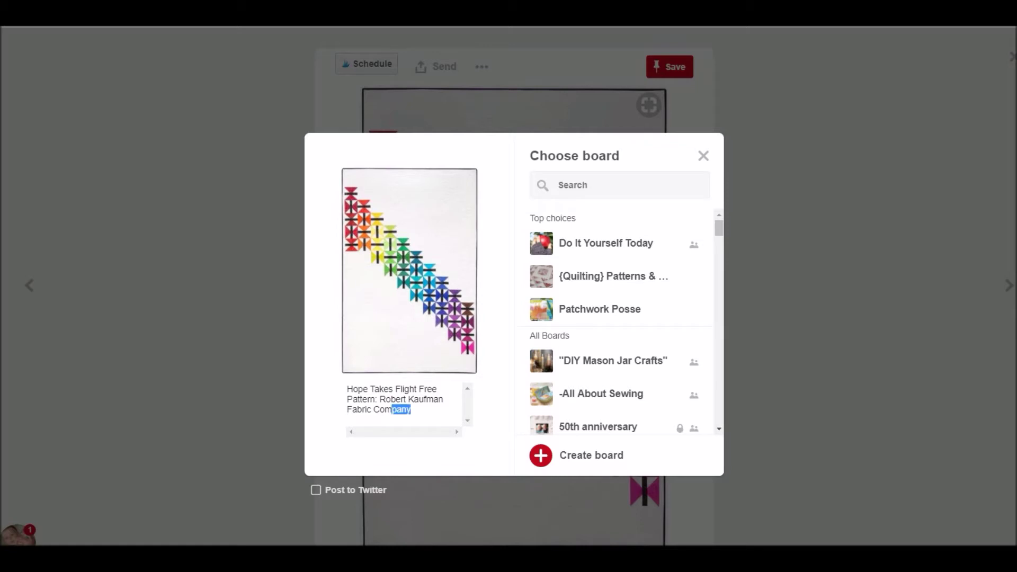
drag(411, 409, 347, 389)
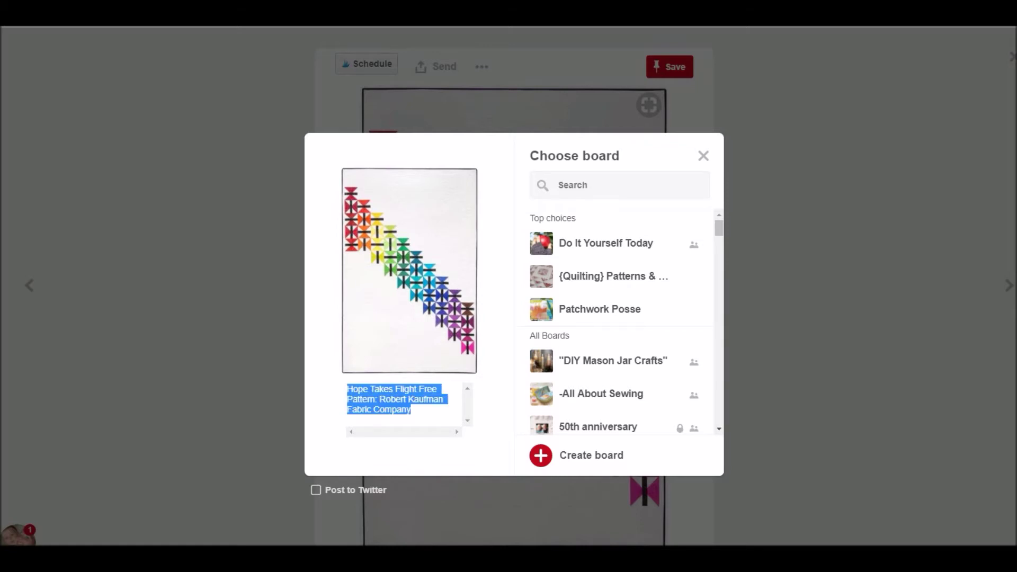
text(love the colors, layout and the rainbow affect.)
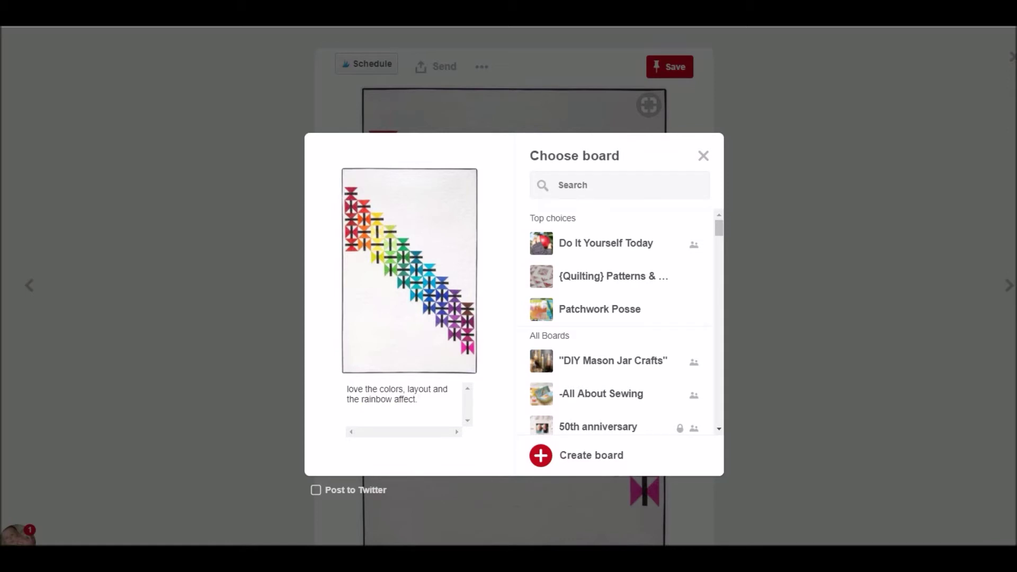
text( would be great fora  ba)
key(BackSpace)
key(BackSpace)
key(BackSpace)
key(BackSpace)
key(BackSpace)
text(a bb)
key(BackSpace)
text(aby quilt.)
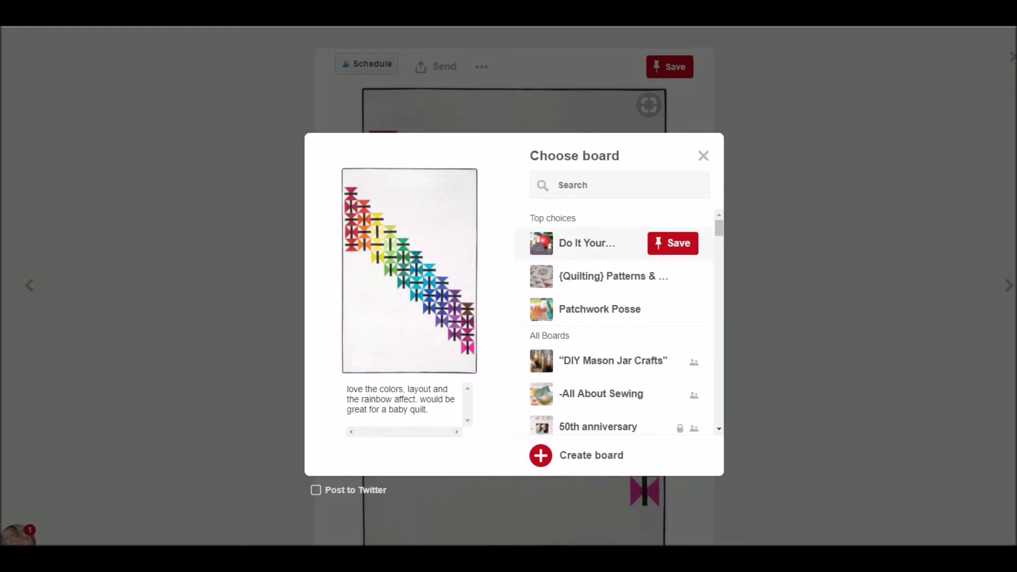
Search the boards for "quilting", save the pin to {Quilting} Patterns & Designs, and return to the home feed
scroll(620, 317, down, 3)
scroll(619, 323, down, 8)
scroll(619, 323, up, 4)
scroll(619, 323, up, 2)
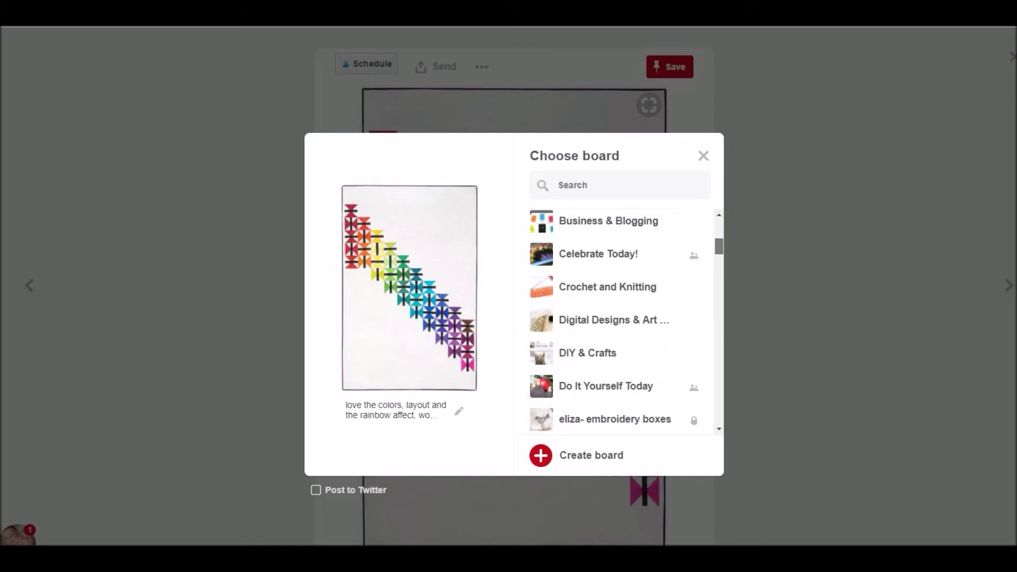
text(quilting)
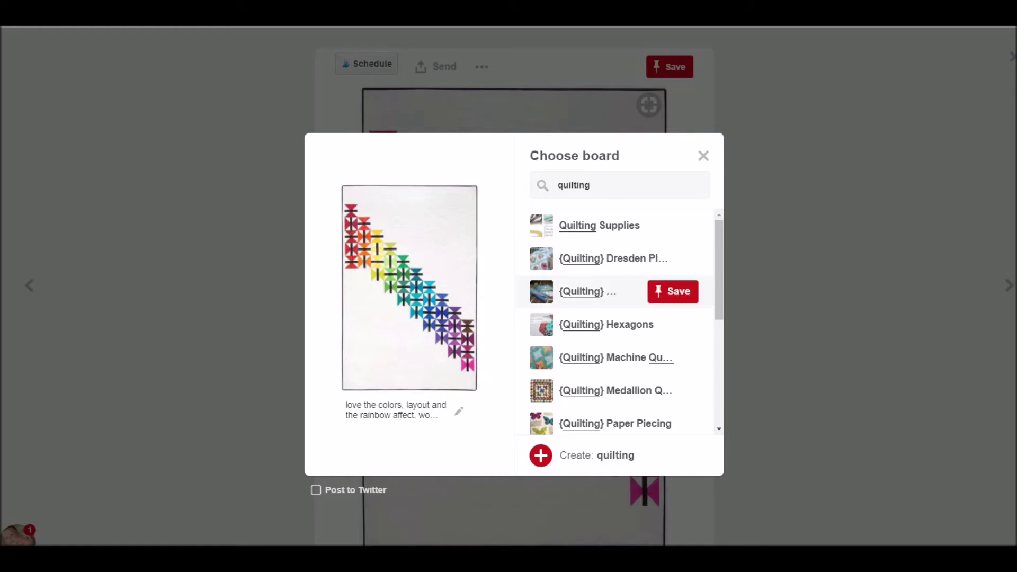
scroll(619, 357, down, 2)
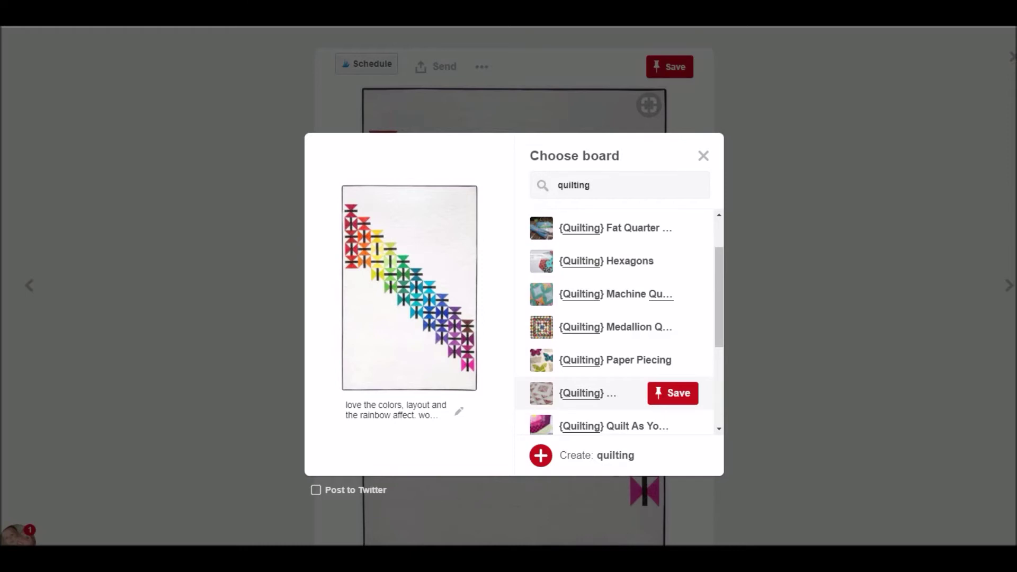
click(672, 393)
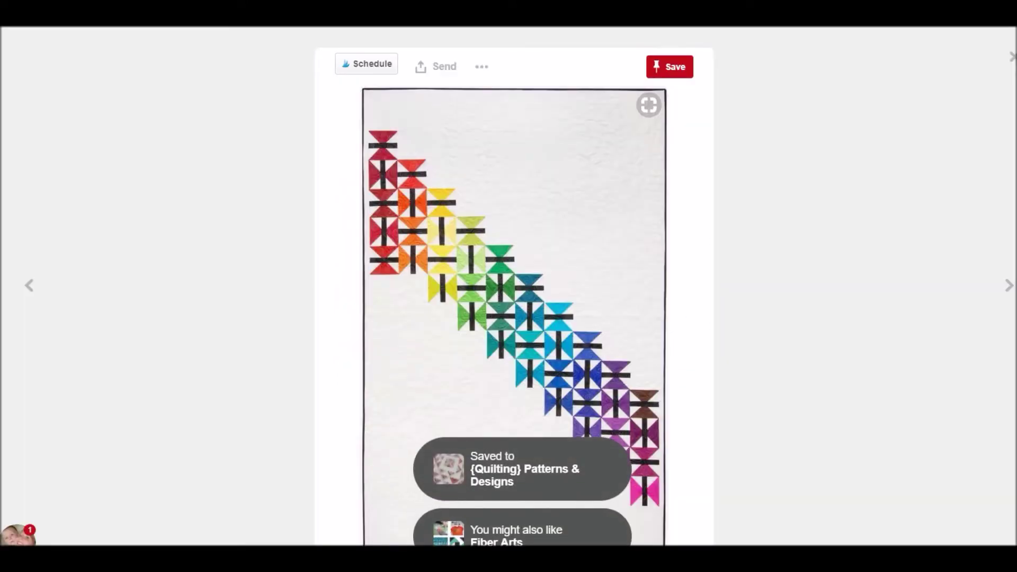
scroll(513, 286, down, 2)
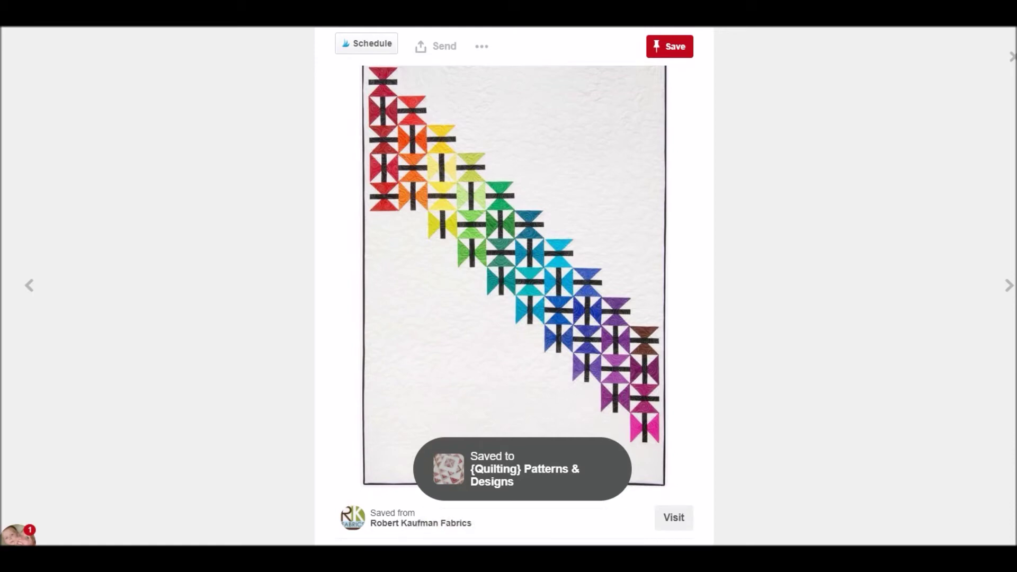
scroll(514, 286, up, 2)
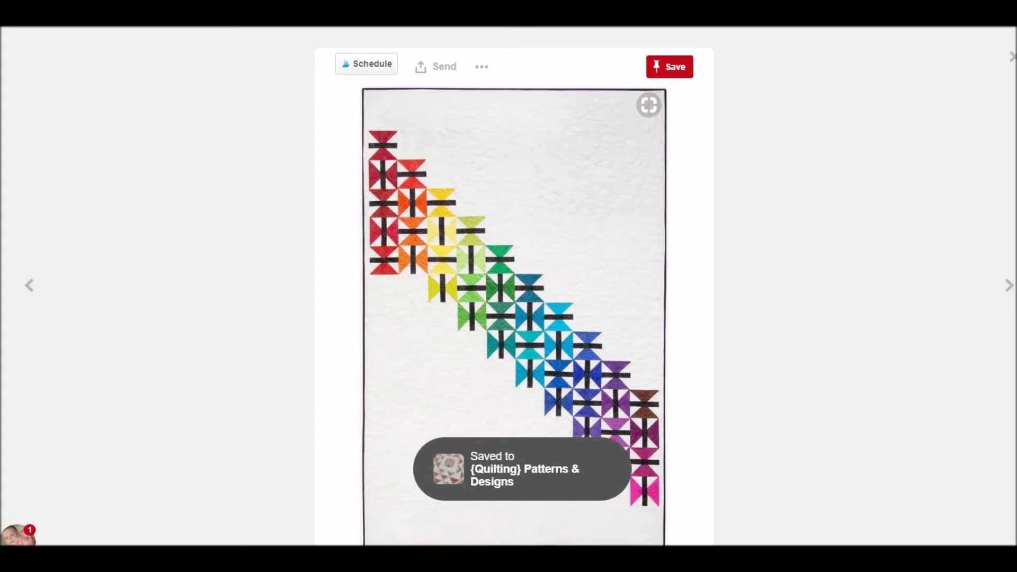
key(Escape)
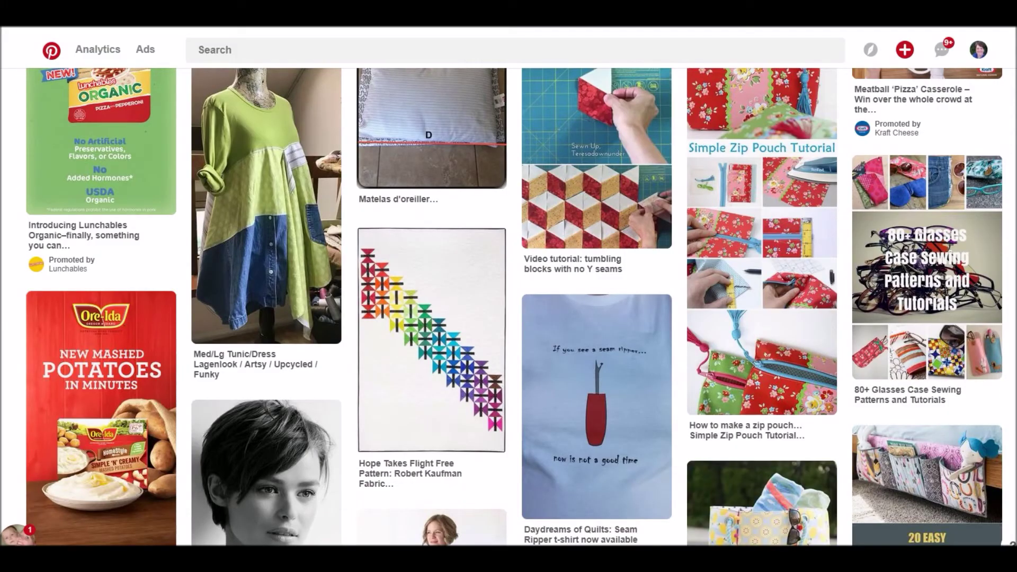
Go to the profile's pins, view the newly saved rainbow quilt pin, and close it
scroll(514, 307, up, 10)
scroll(514, 307, up, 4)
click(978, 49)
click(944, 86)
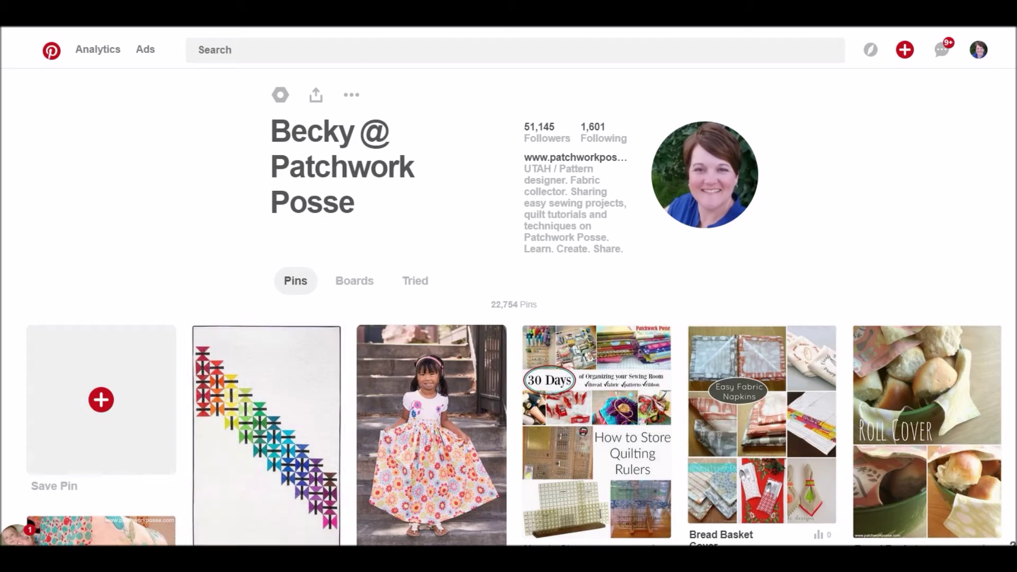
click(264, 434)
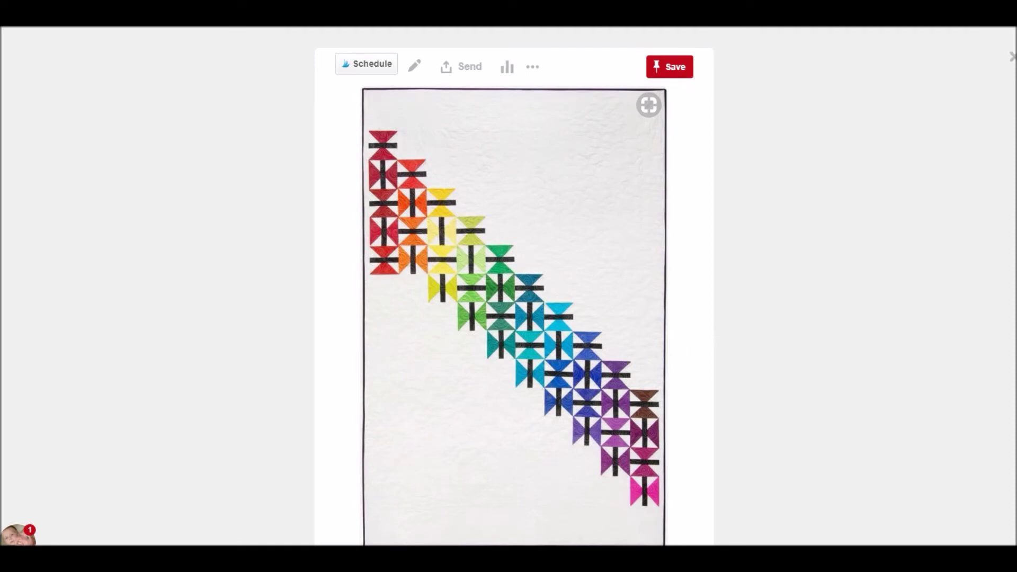
key(Escape)
Open the {Quilting} Patterns & Designs board from the boards list and follow the rainbow quilt pin to its source page
click(354, 280)
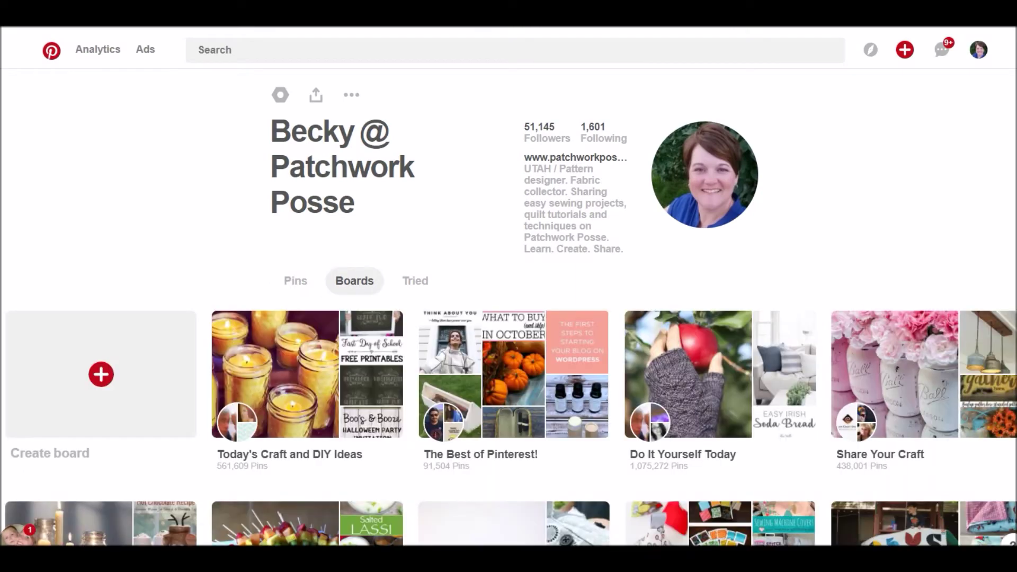
scroll(101, 201, down, 6)
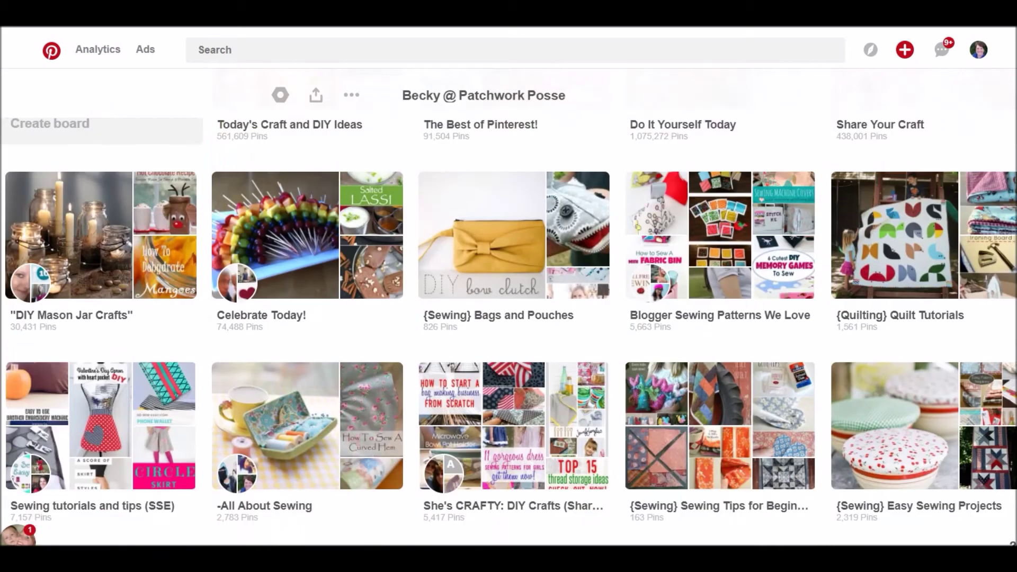
scroll(101, 201, down, 5)
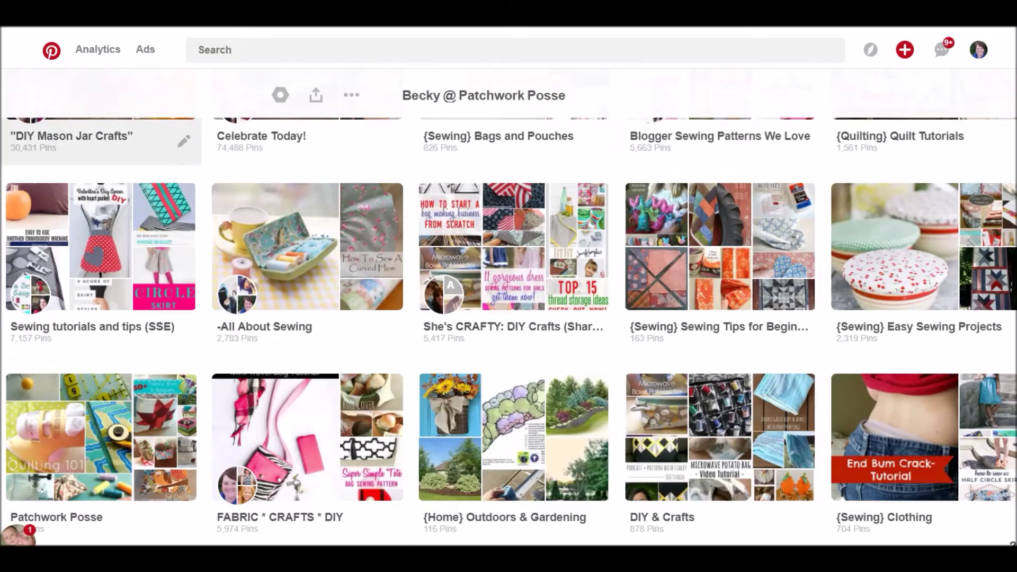
scroll(101, 201, down, 4)
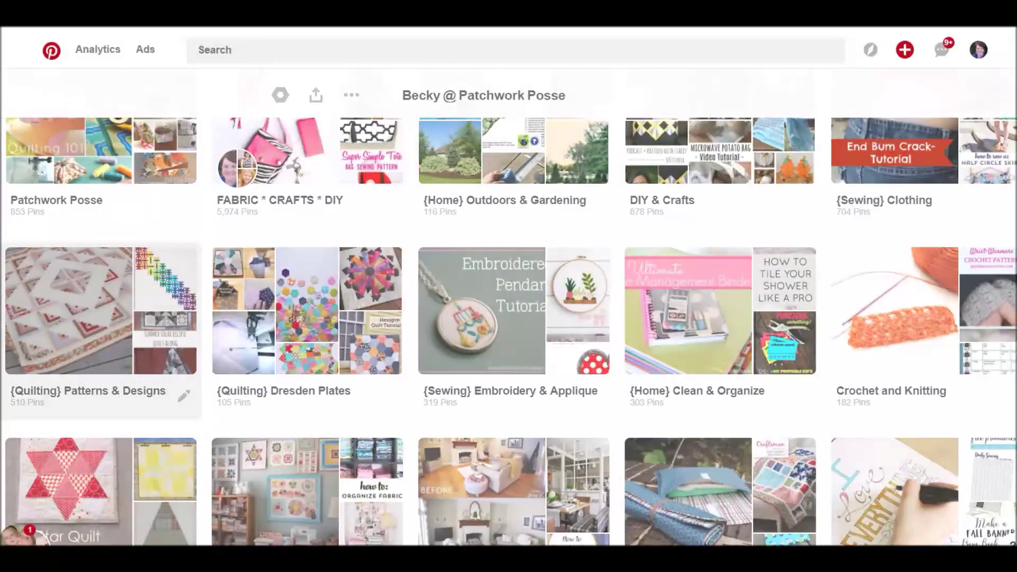
click(100, 312)
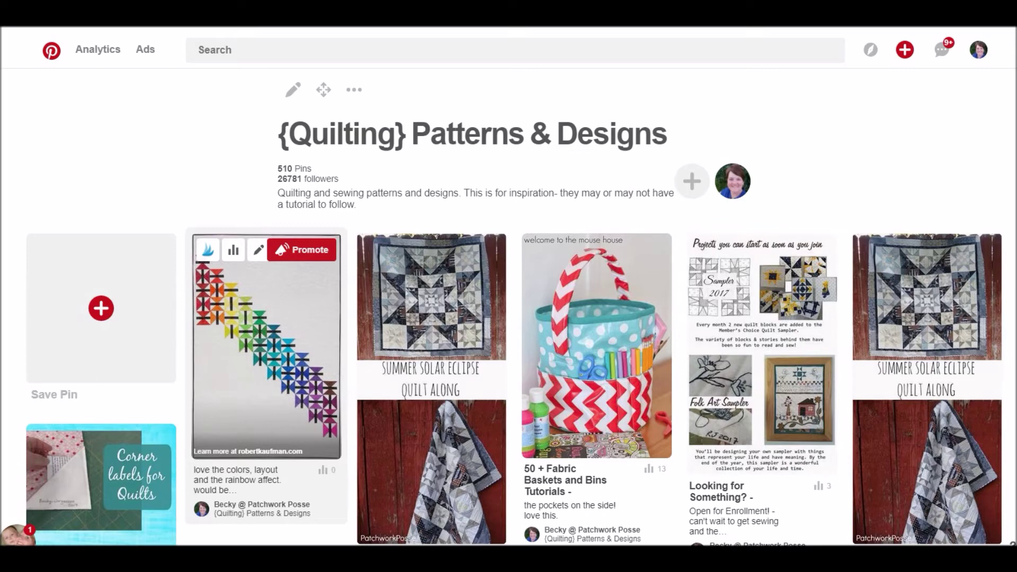
click(265, 345)
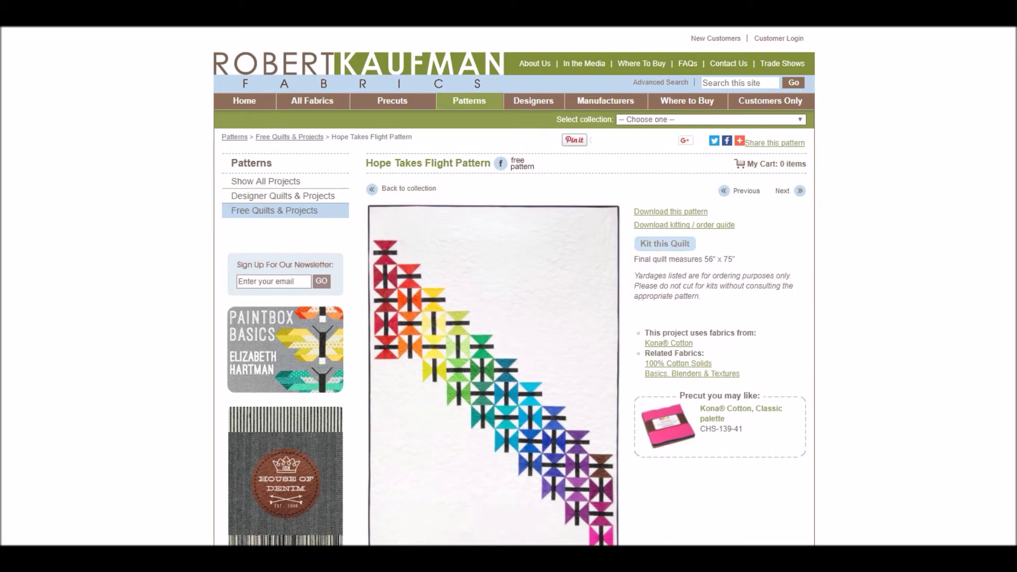
Check the quilt pattern's source page, look through the related pins below the saved rainbow quilt pin, and close the pin
scroll(493, 317, down, 2)
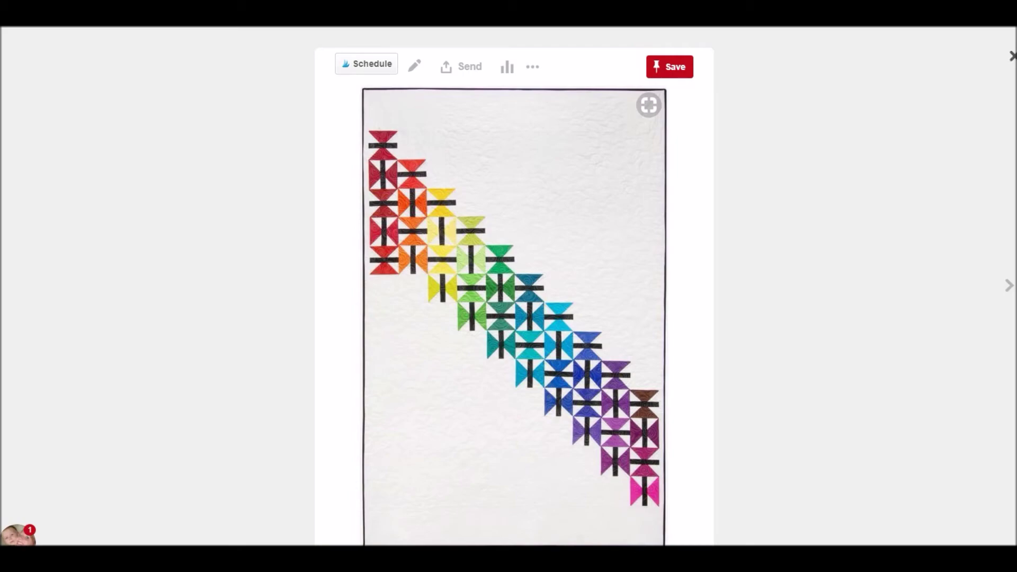
scroll(514, 286, down, 10)
scroll(758, 249, down, 12)
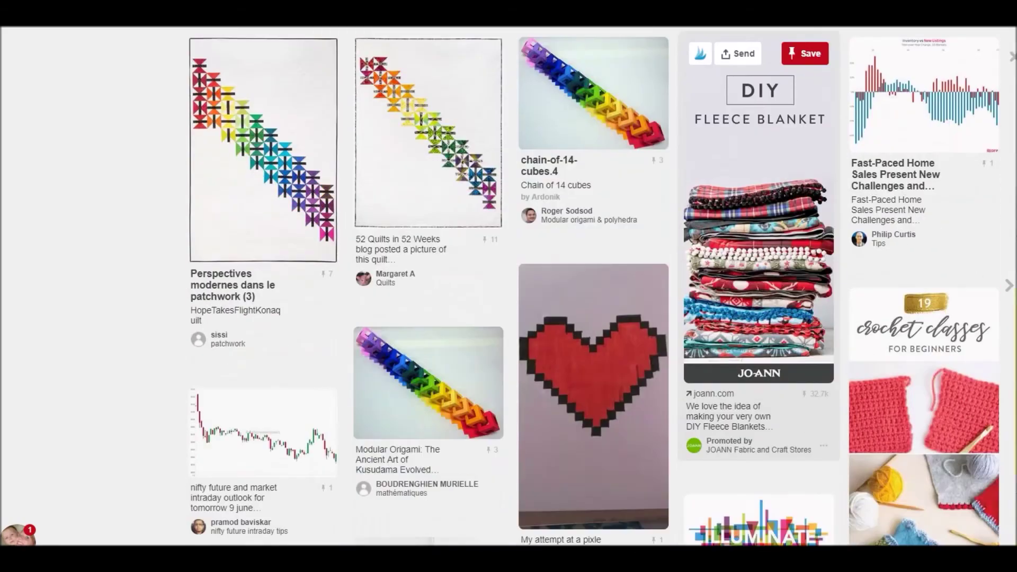
scroll(758, 249, up, 20)
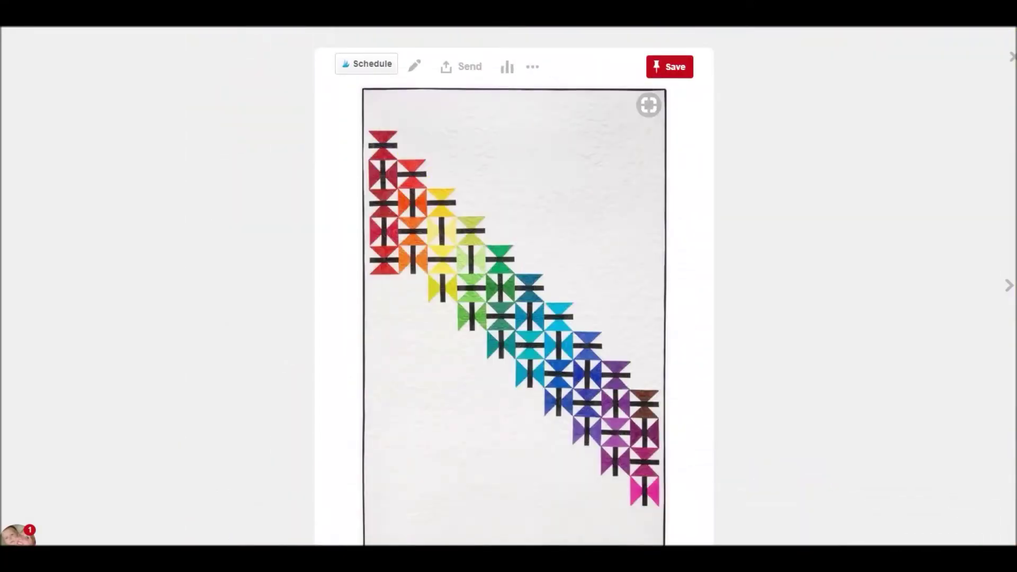
click(1011, 57)
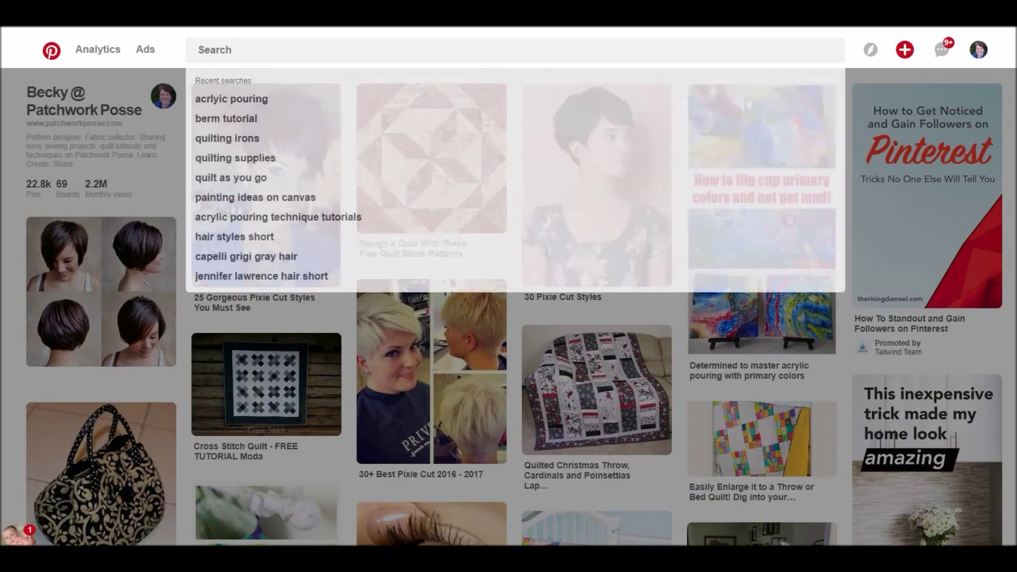
Search Pinterest for "rainbow quilt tutorial"
text(ra)
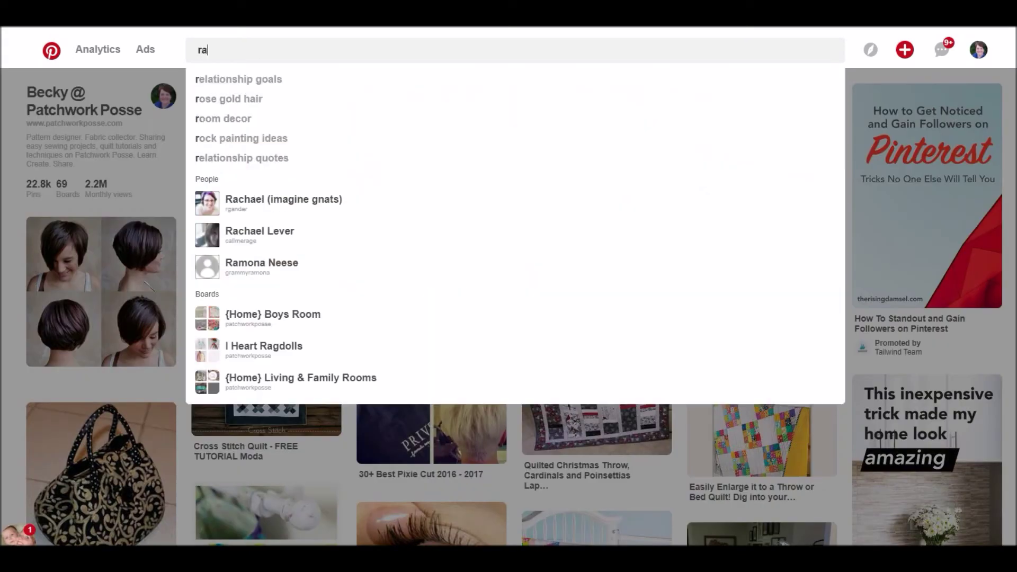
text(inbow quilt tutorial)
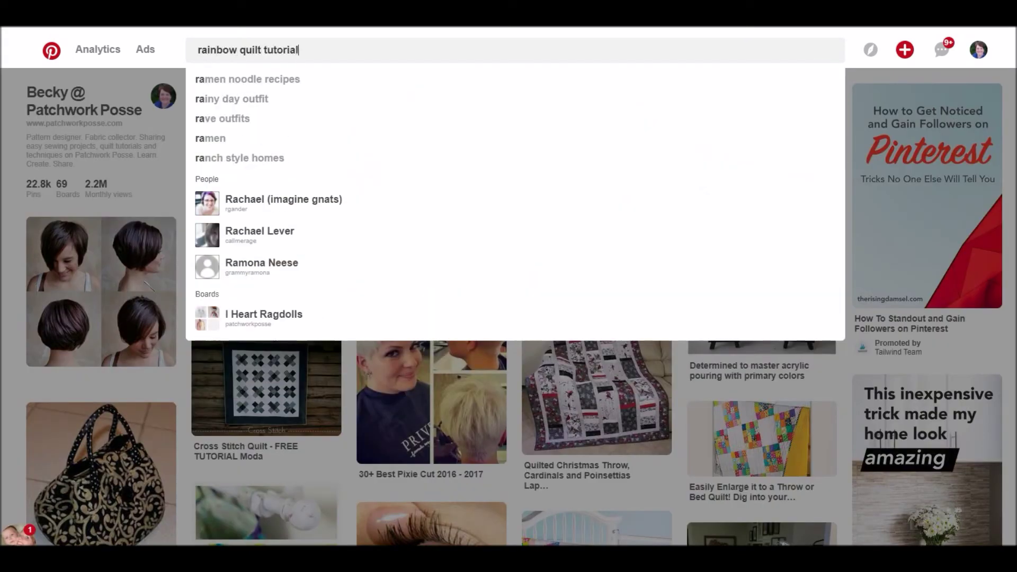
key(Return)
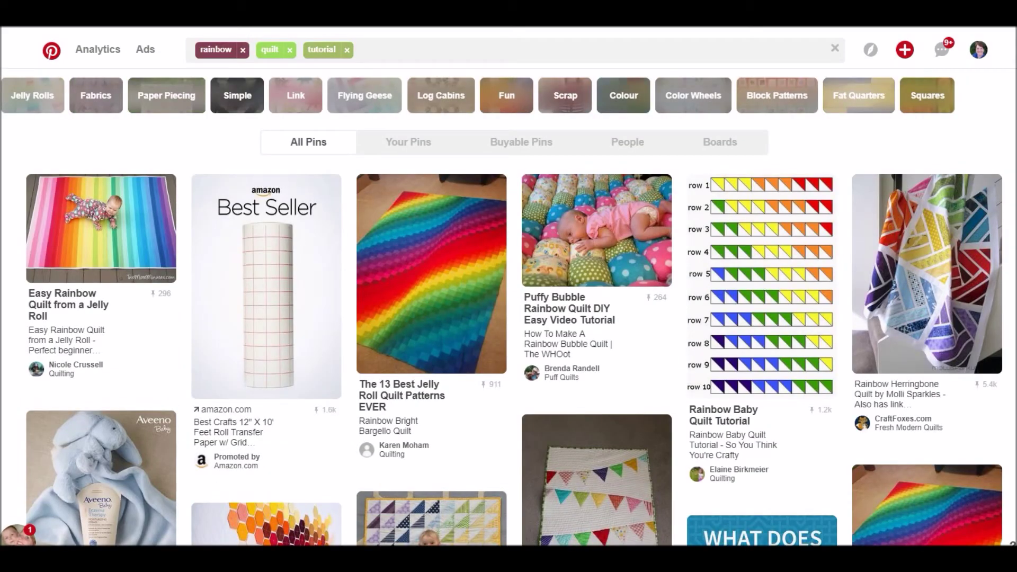
Compare the source sites of the rainbow quilt results, and view and close the user-uploaded bunting flag quilt pin
mouse_move(101, 228)
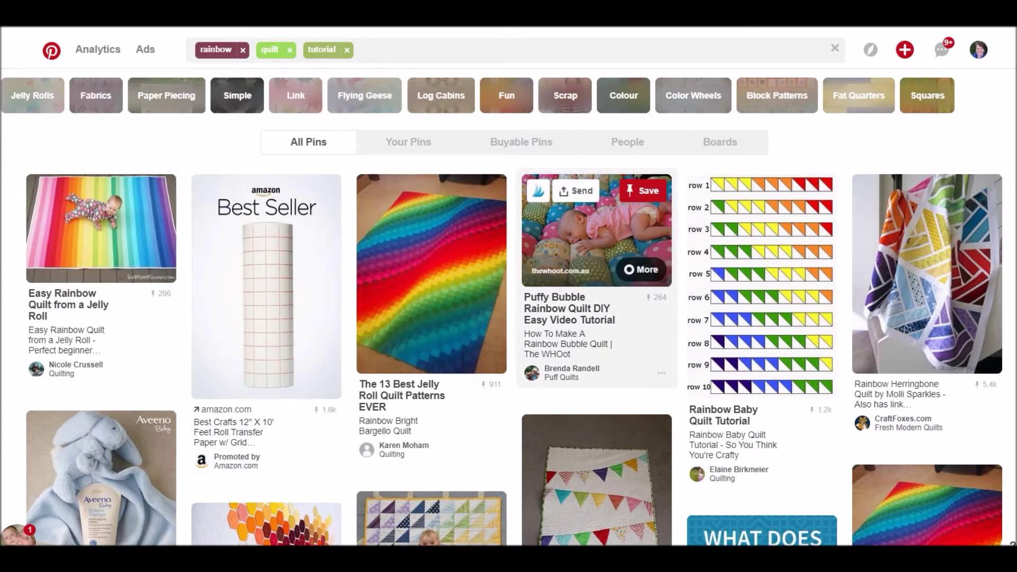
mouse_move(762, 286)
mouse_move(927, 275)
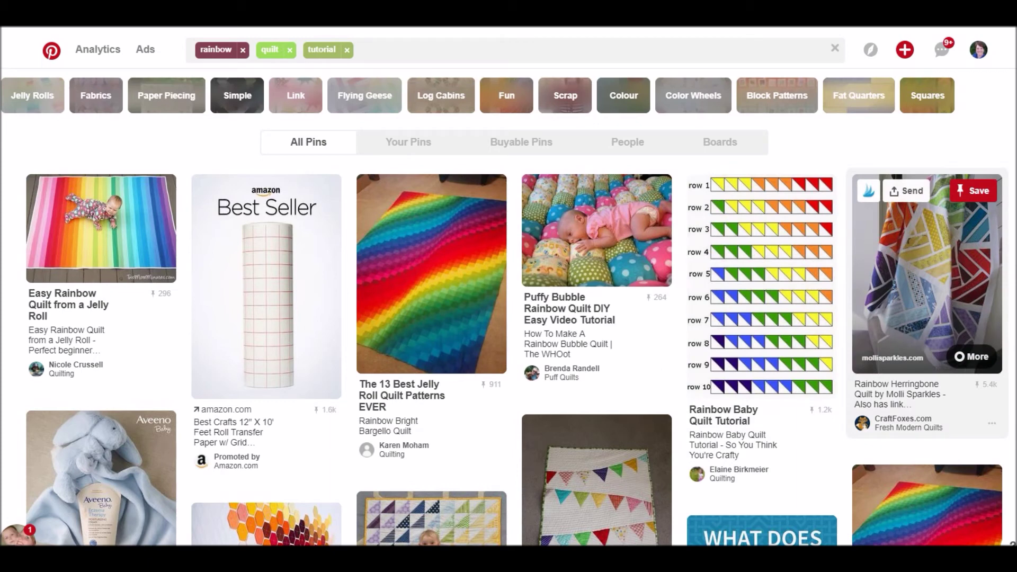
mouse_move(432, 276)
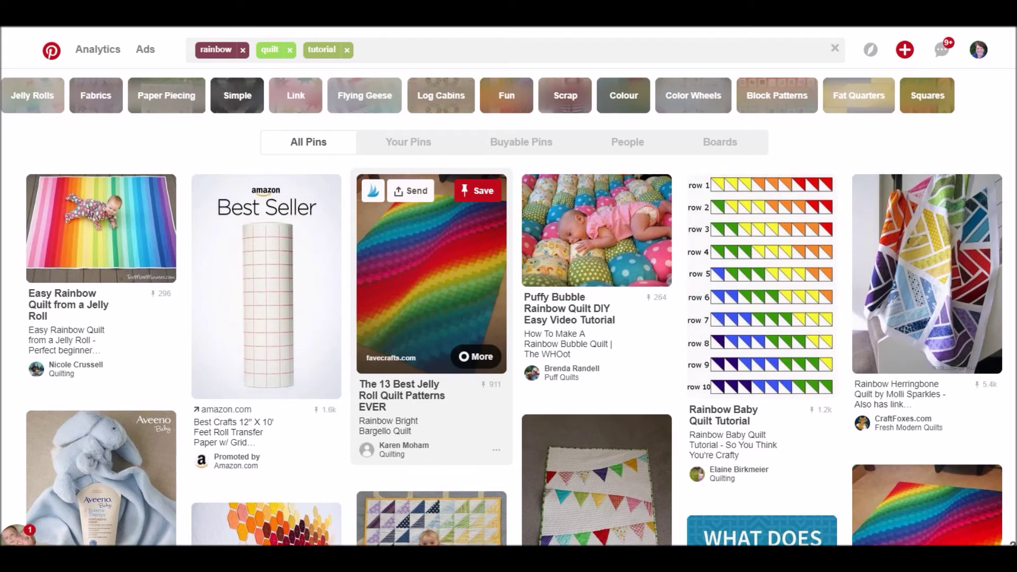
mouse_move(266, 286)
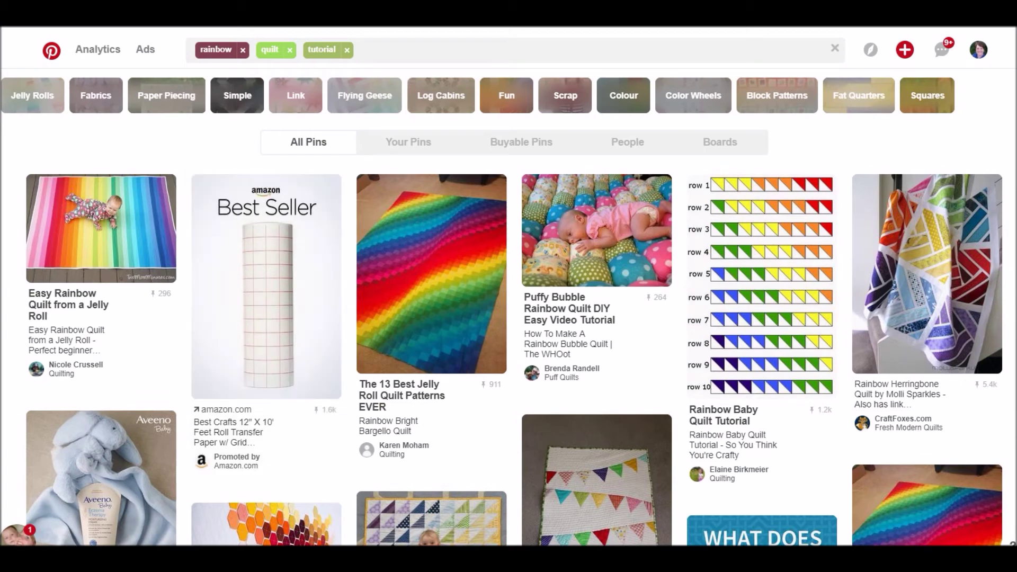
scroll(101, 228, down, 5)
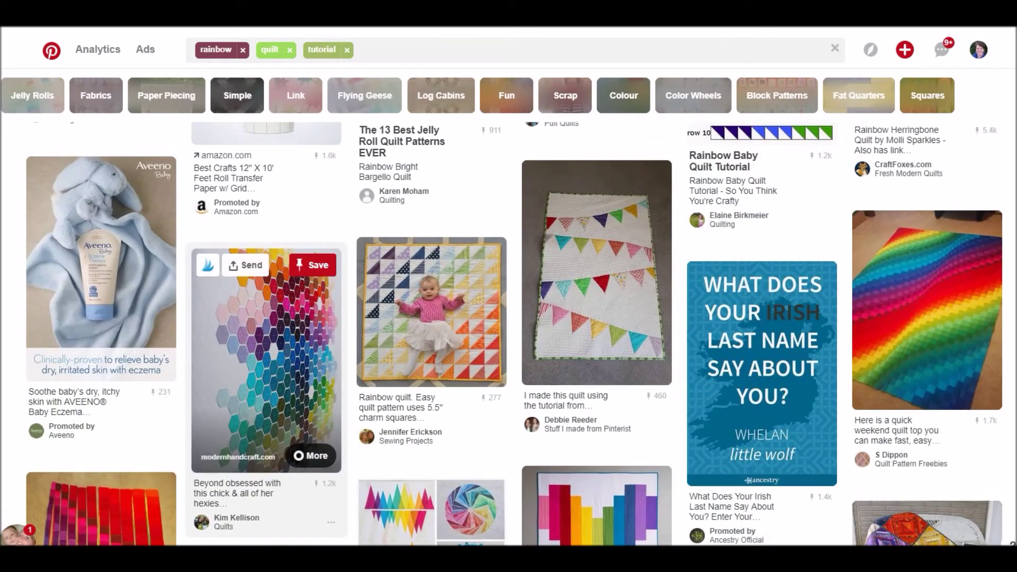
mouse_move(432, 312)
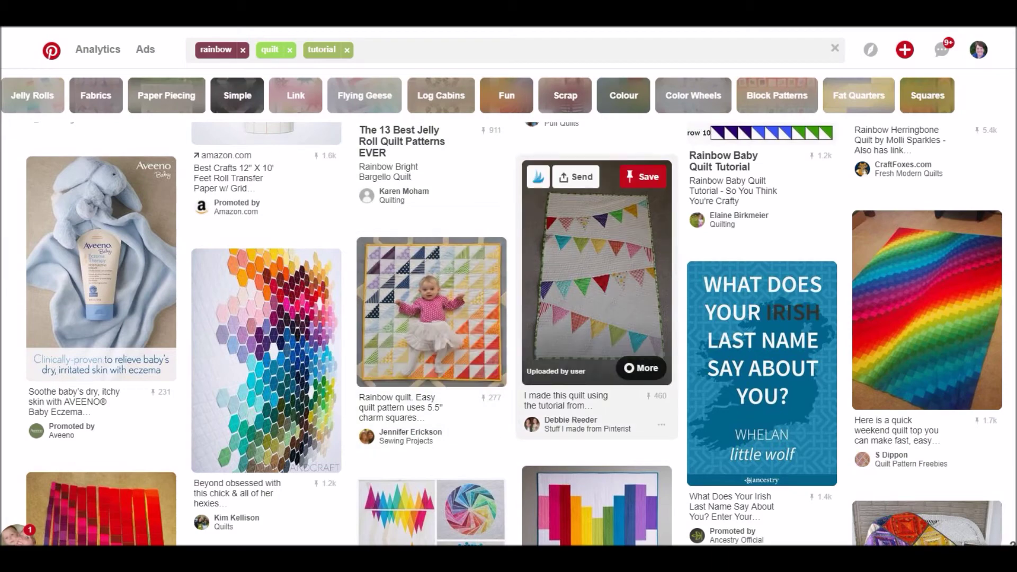
click(596, 276)
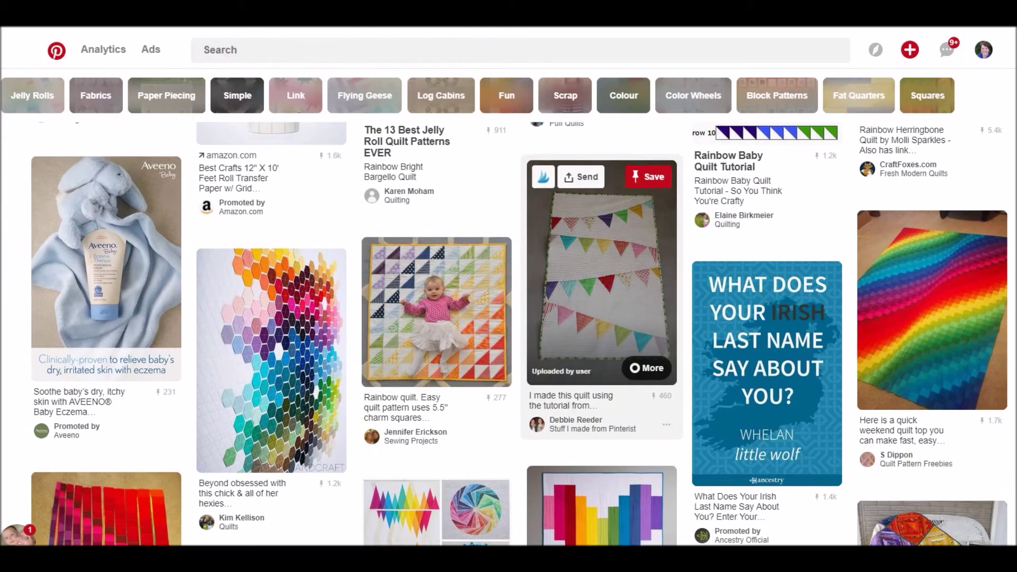
scroll(513, 286, down, 4)
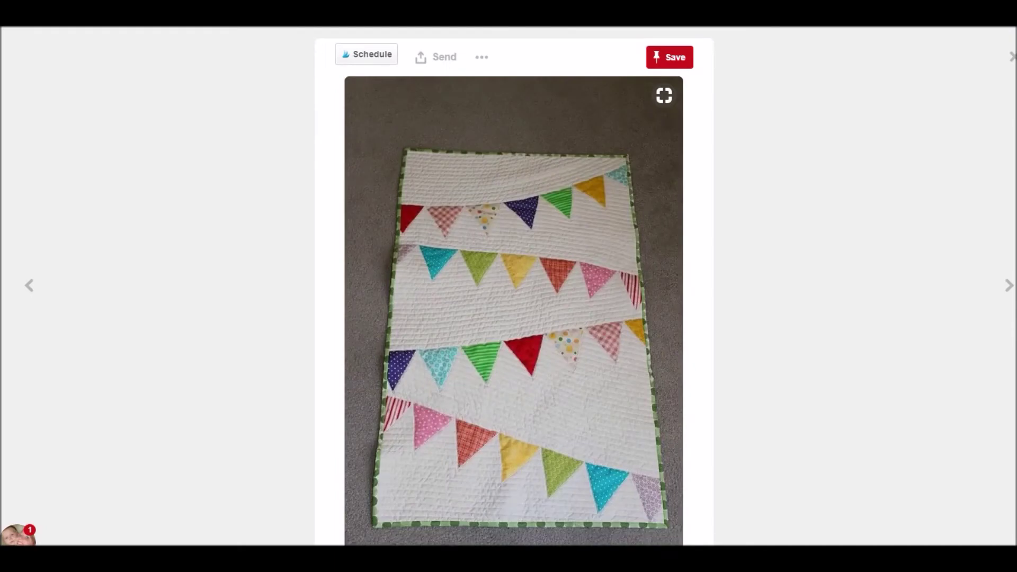
scroll(514, 305, up, 5)
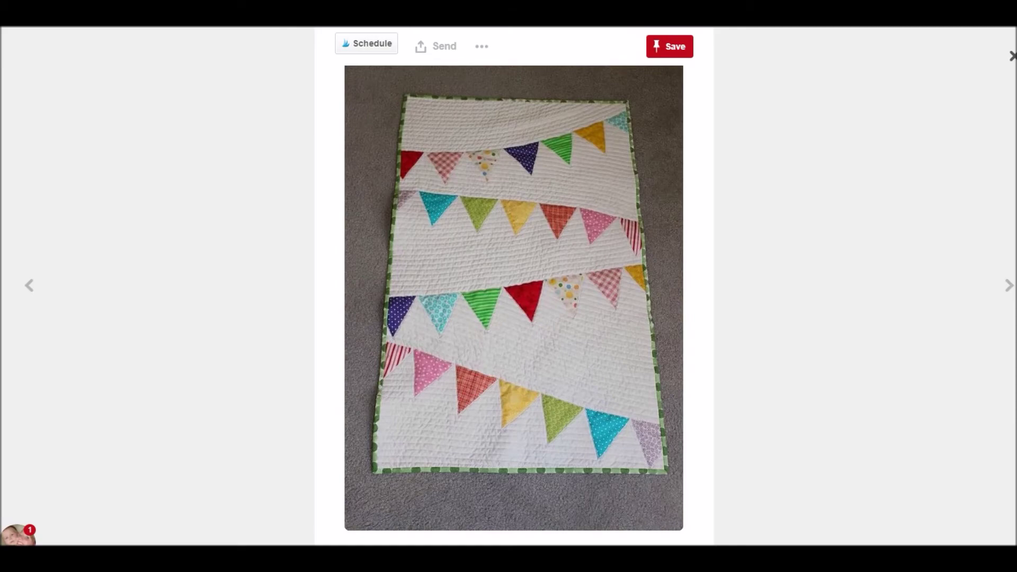
click(1012, 56)
Look further through the results and narrow the search by adding "baby" to "rainbow quilt tutorial"
scroll(596, 286, down, 5)
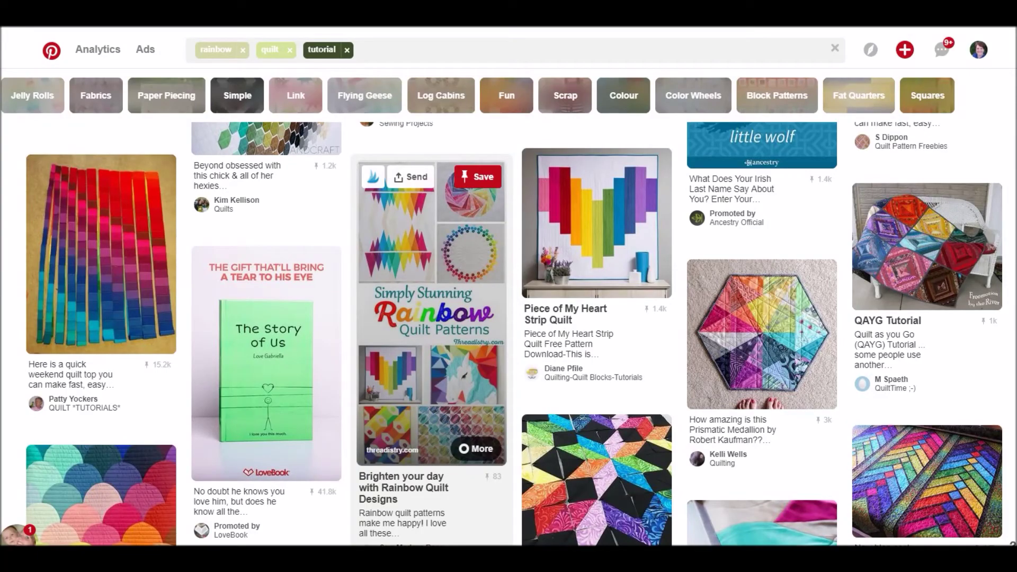
scroll(429, 525, down, 9)
scroll(429, 524, up, 8)
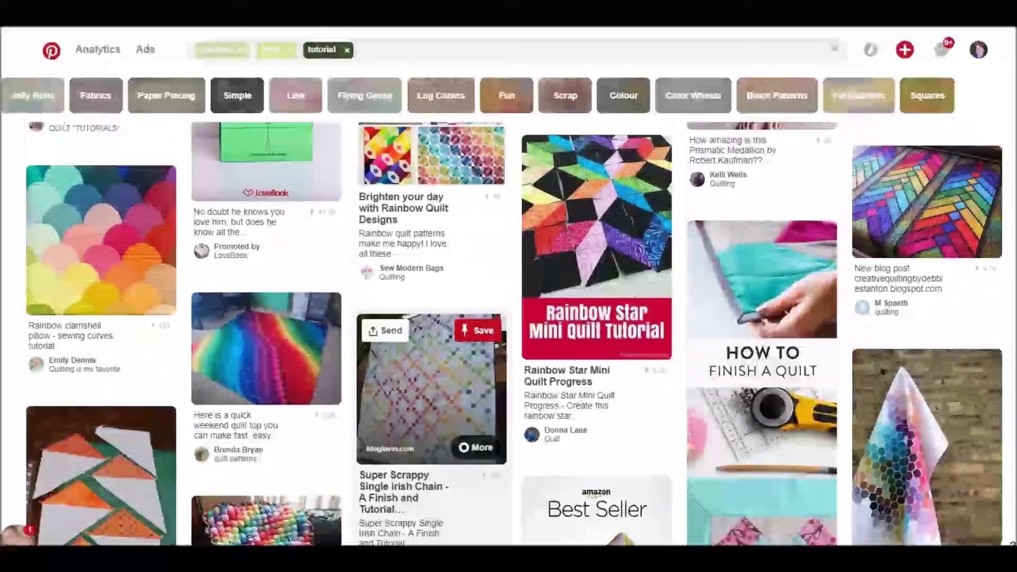
click(300, 50)
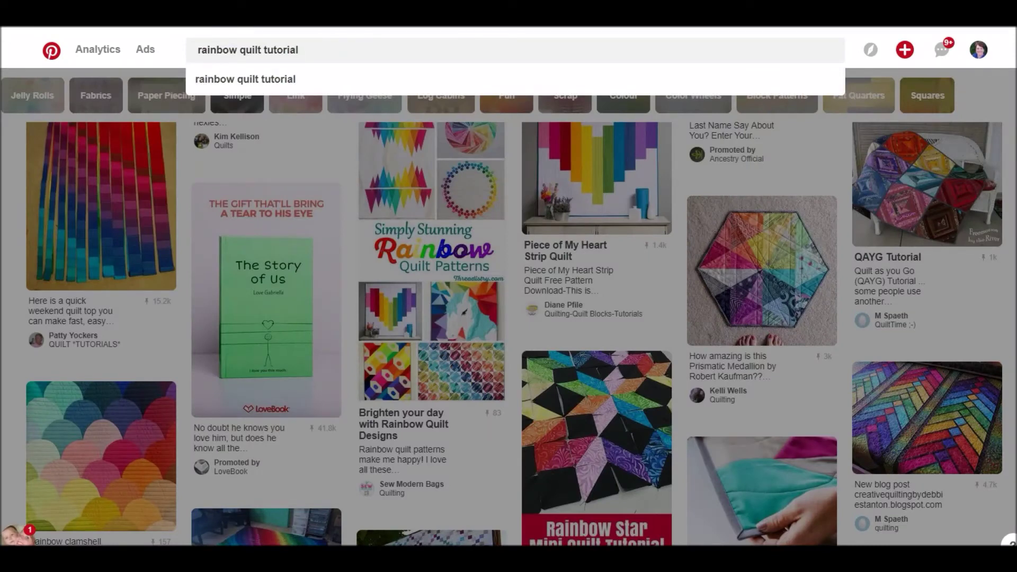
text(baby)
key(Return)
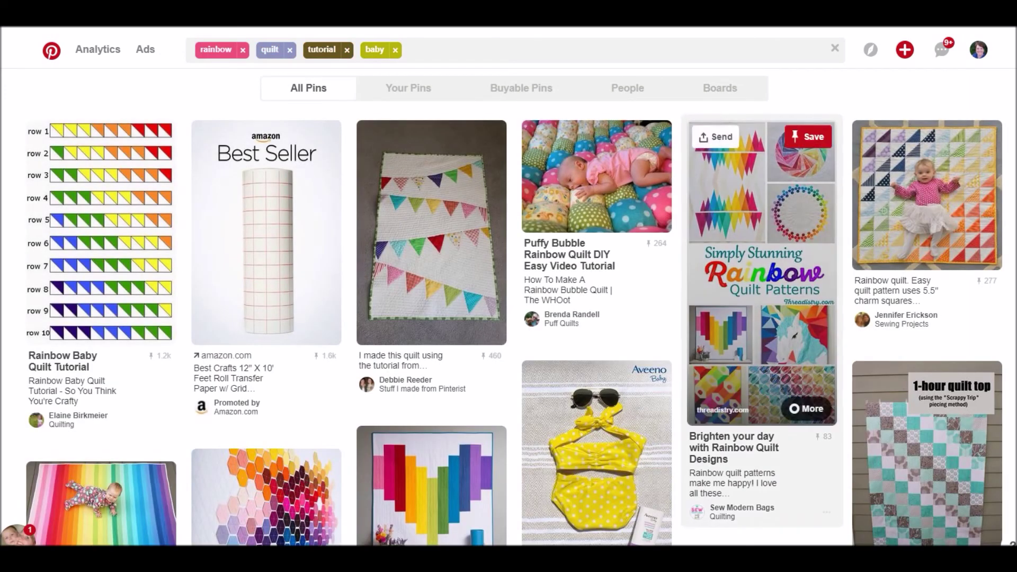
Browse the baby quilt results and open the "14.002 3.68" pin showing a child on a rainbow petal quilt
scroll(432, 310, down, 4)
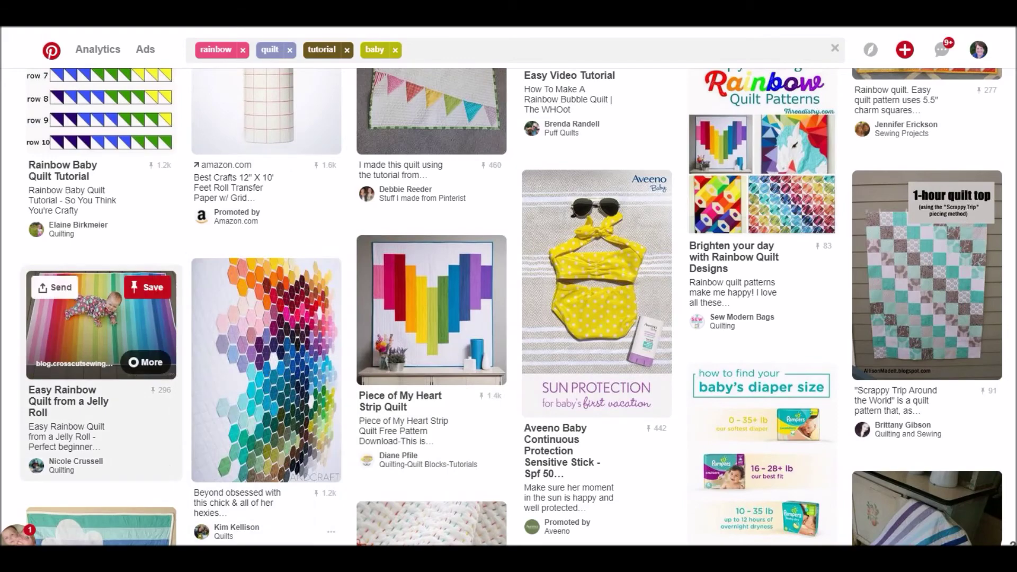
scroll(508, 308, down, 15)
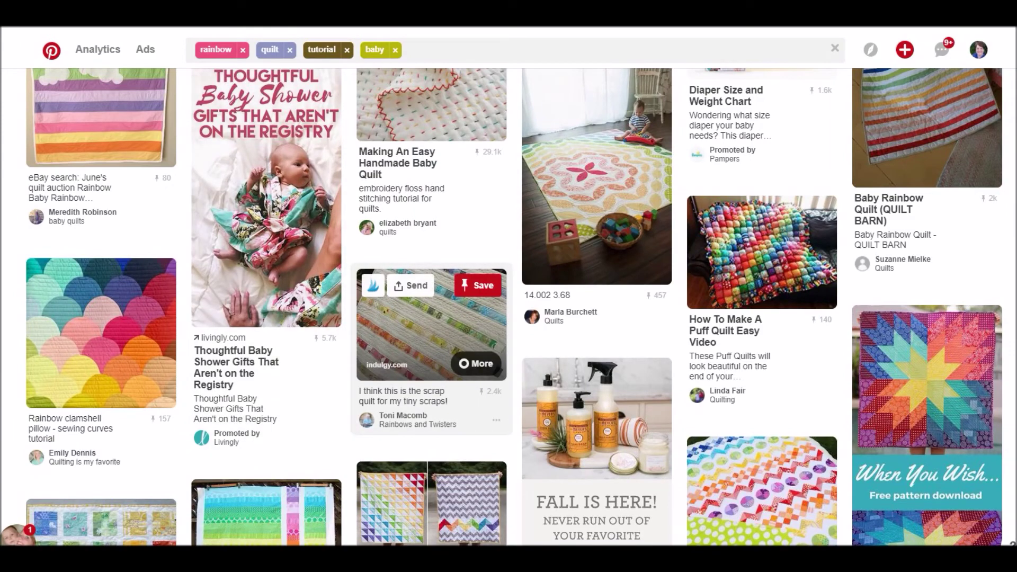
click(597, 175)
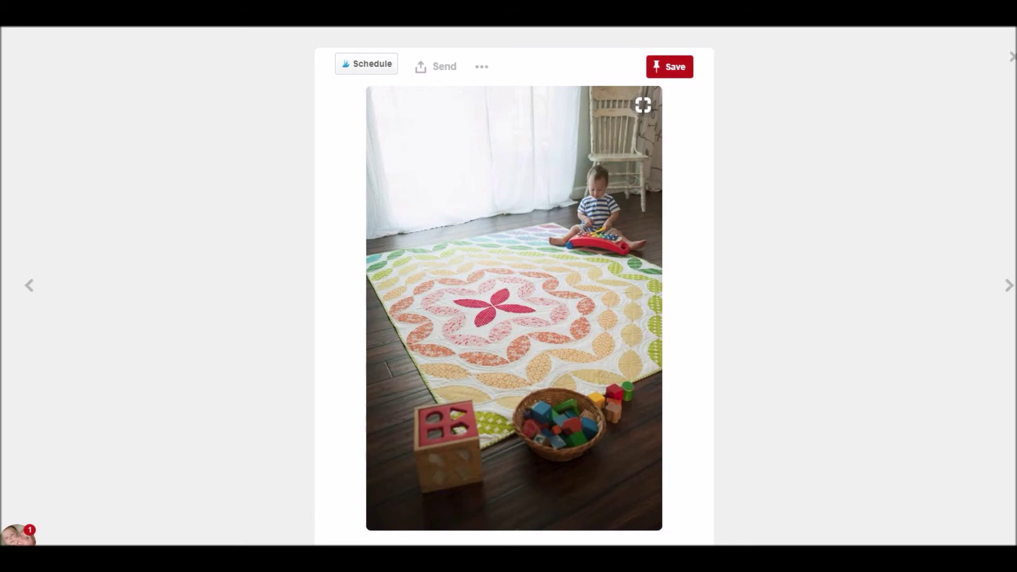
scroll(514, 286, down, 1)
Start saving the petal quilt pin and replace its description with "really want to try the orange peel pattern-"
click(670, 46)
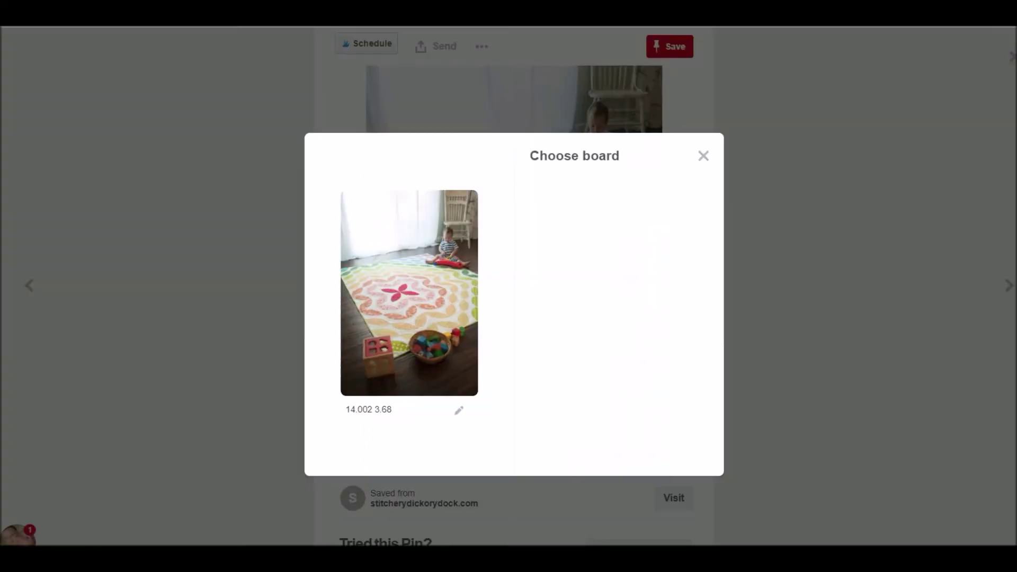
click(398, 409)
key(ctrl+a)
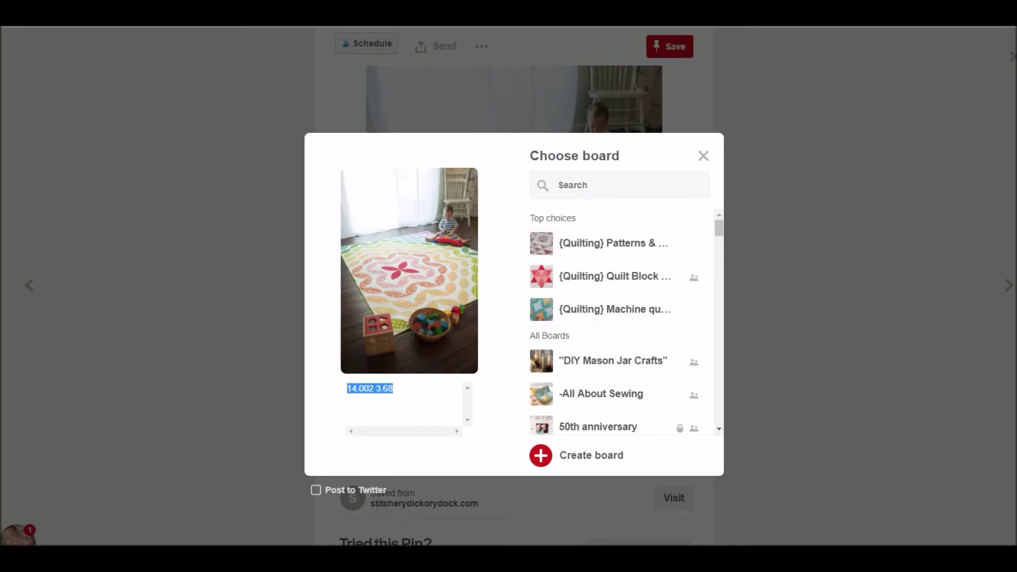
text(real i)
key(BackSpace)
key(BackSpace)
text(ly want to try the )
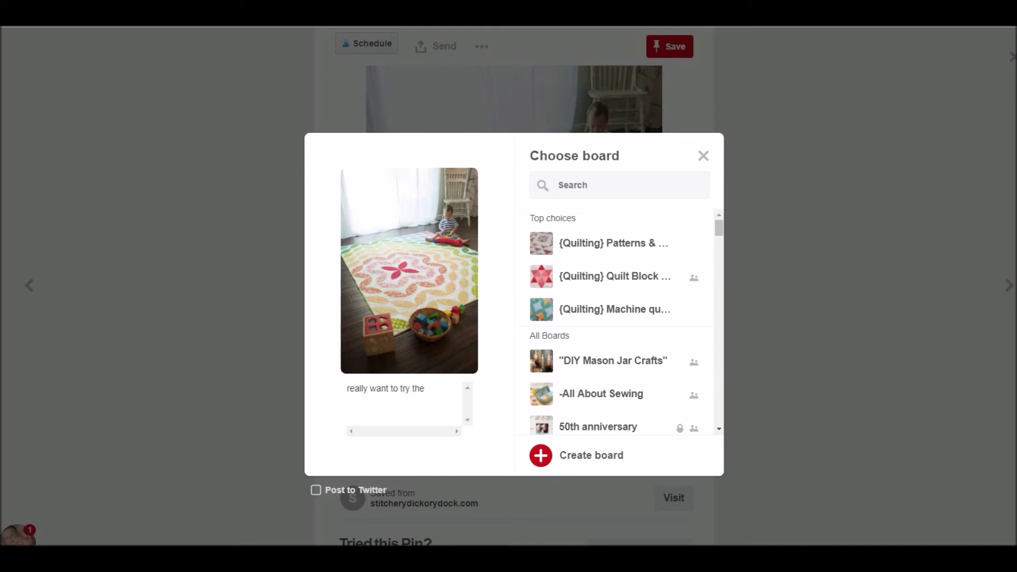
text(orange peel pattern-)
Save the pin to the suggested {Quilting} Patterns & Designs board and close the pin
mouse_move(609, 243)
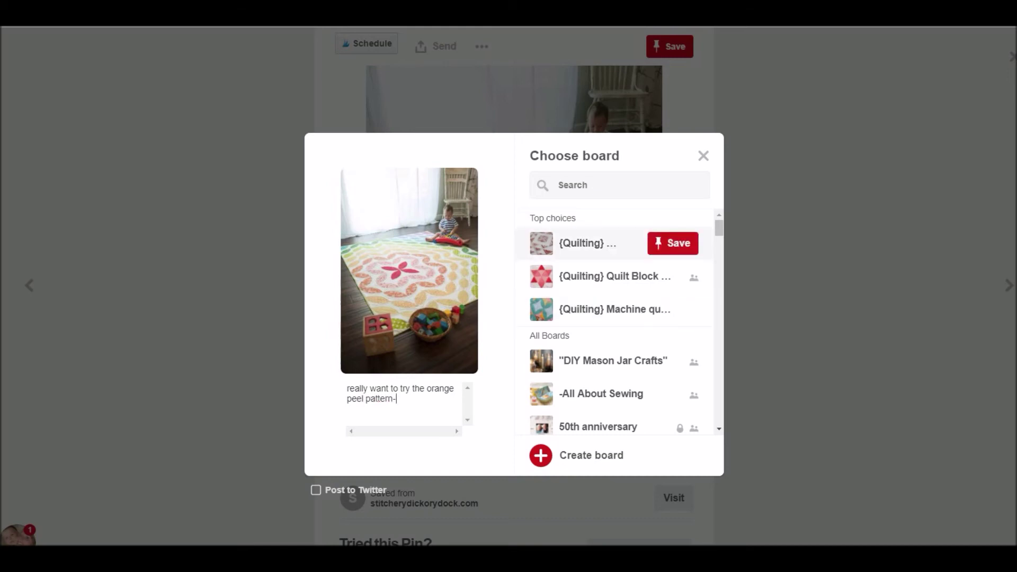
click(673, 243)
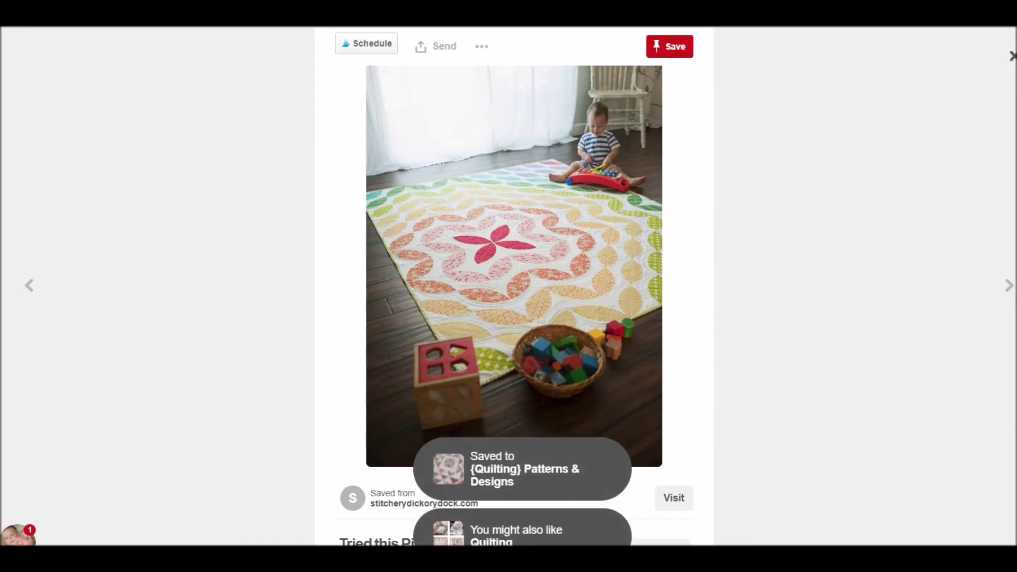
click(1011, 56)
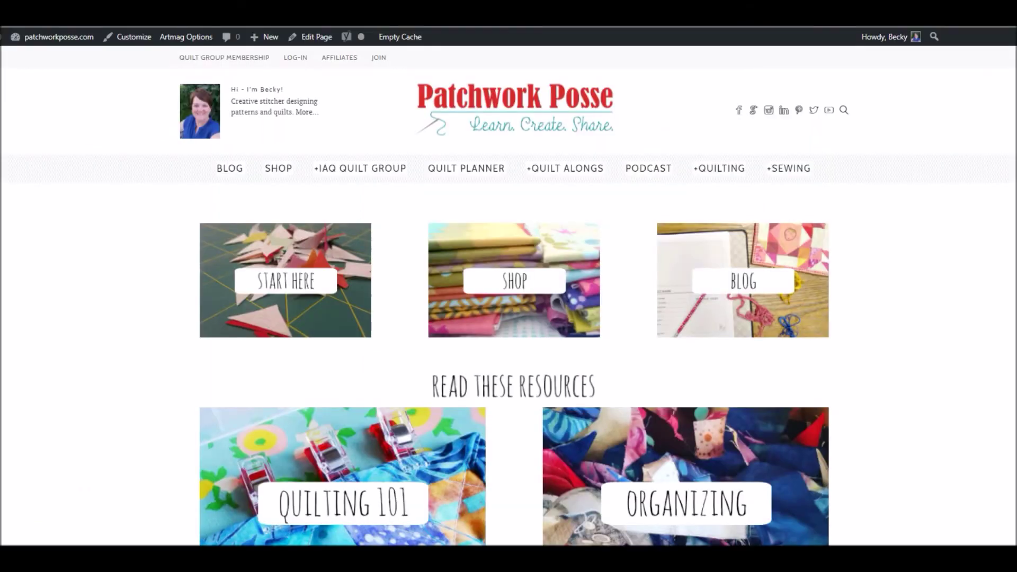
On the Patchwork Posse website, open the "How to Paint Barn Quilt Blocks" blog post and look through its photos
scroll(286, 212, down, 15)
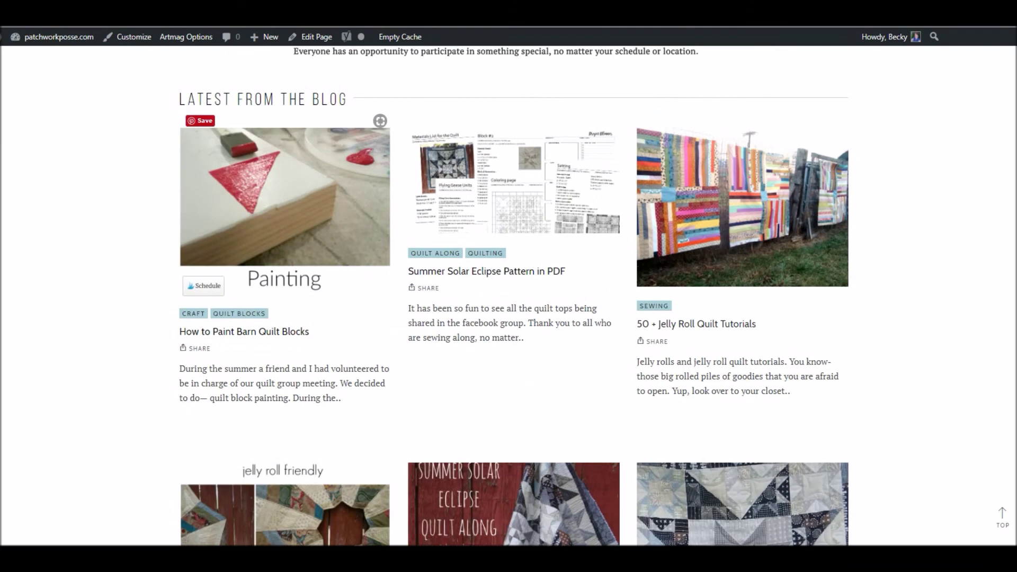
click(285, 196)
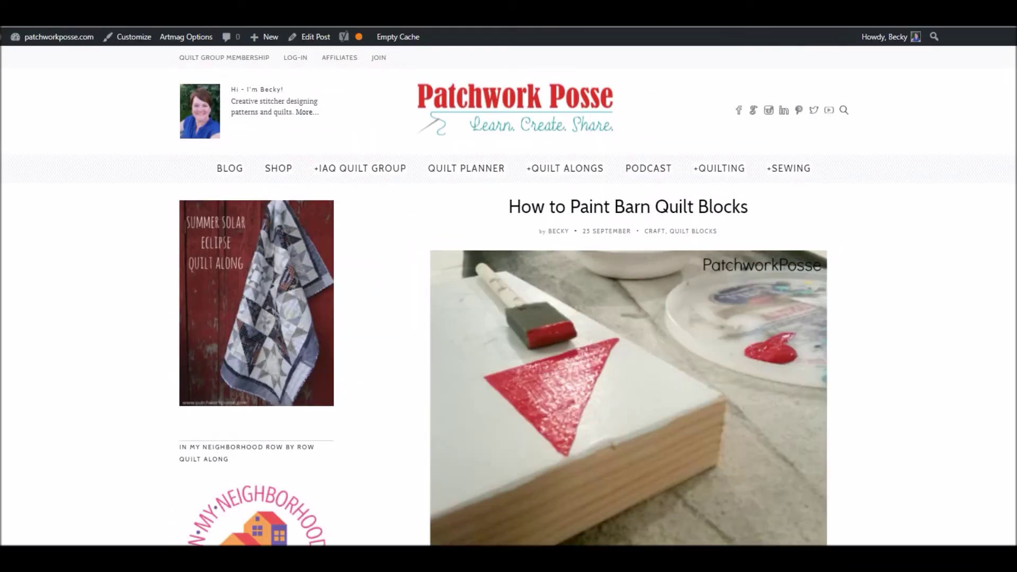
scroll(509, 286, down, 15)
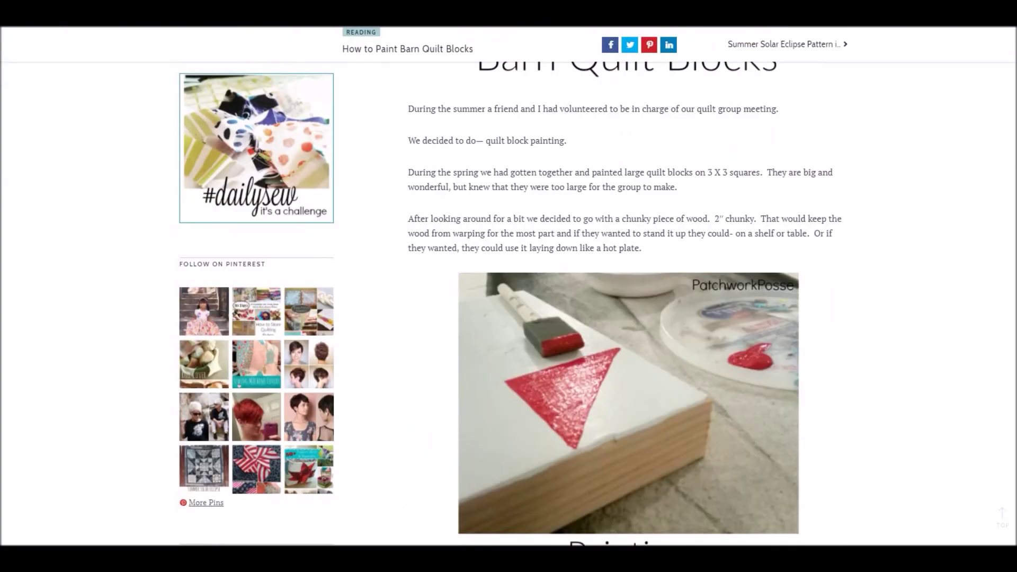
scroll(508, 286, down, 10)
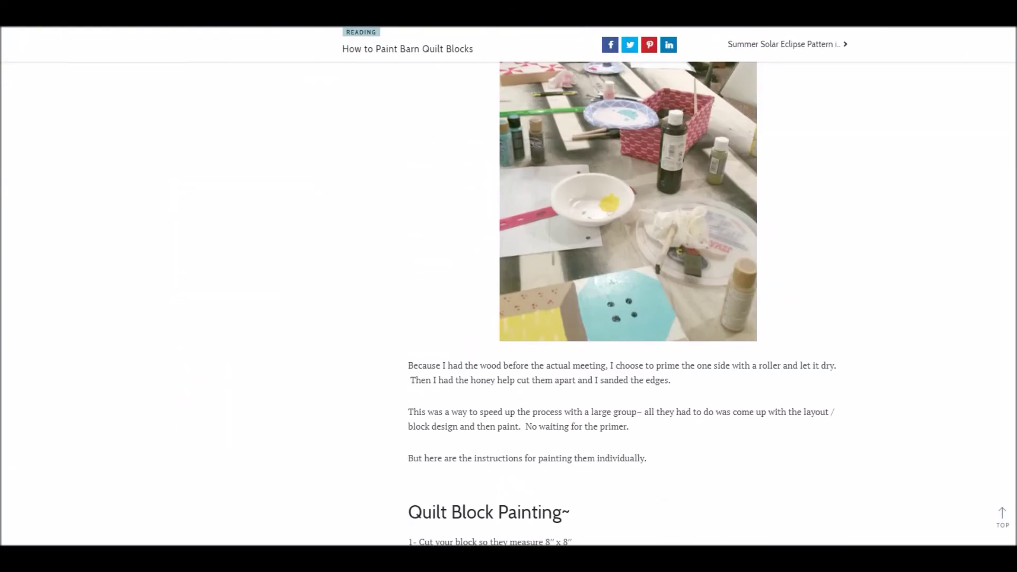
scroll(509, 286, down, 10)
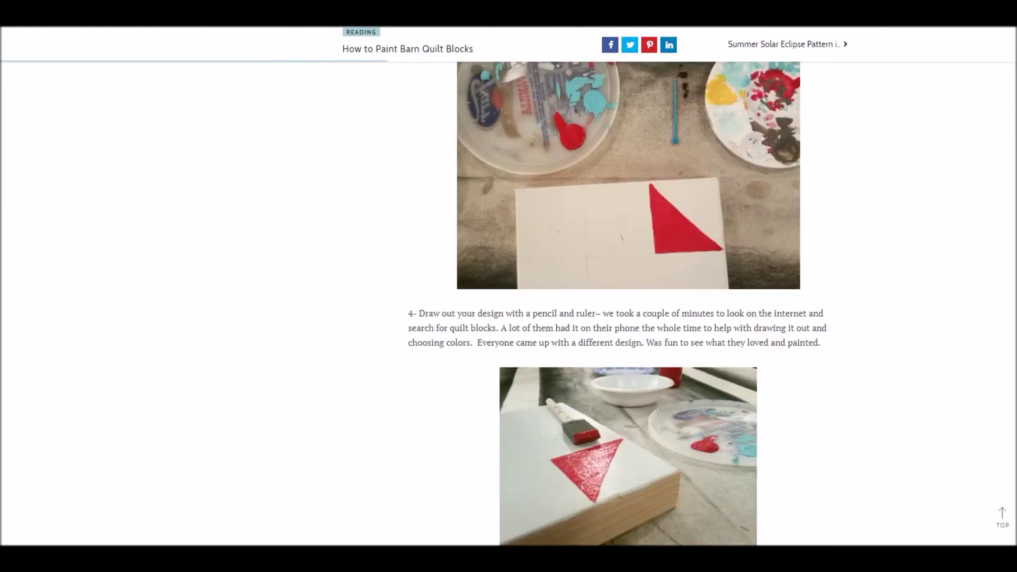
scroll(508, 286, down, 15)
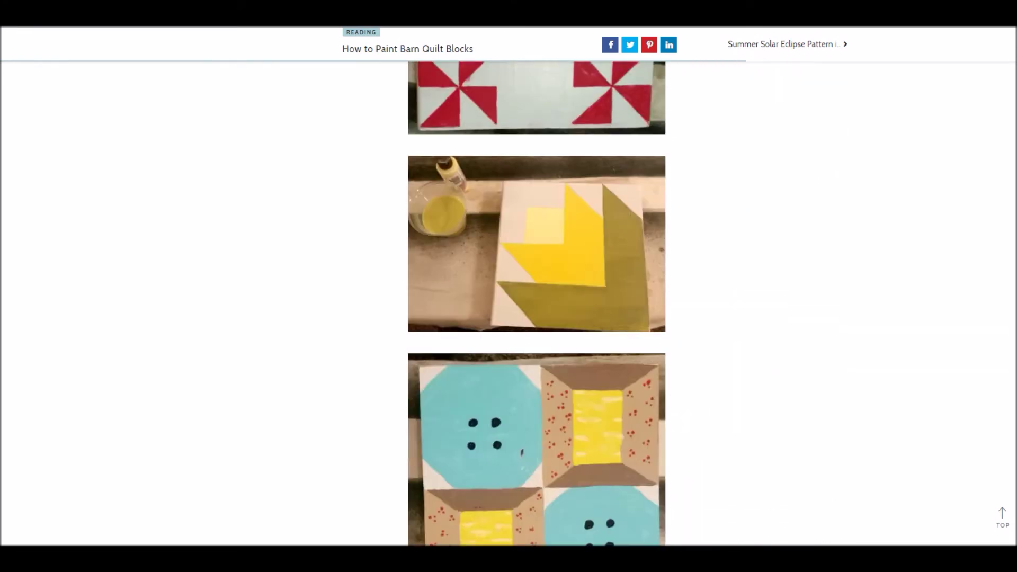
View the Pinterest save options for the yellow tulip block photo and for the whole blog post, closing both without saving
scroll(536, 304, down, 3)
scroll(536, 304, up, 3)
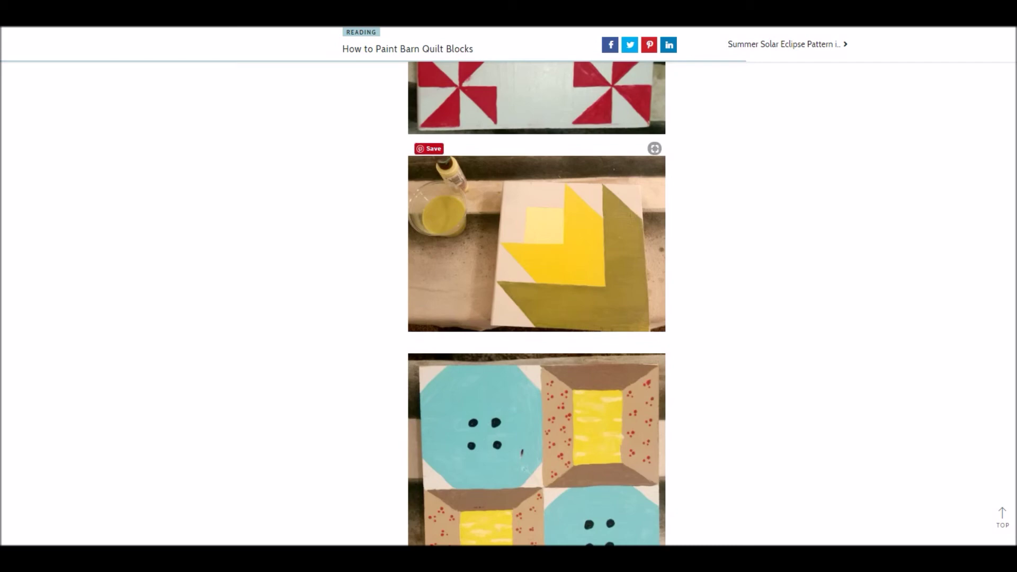
click(429, 149)
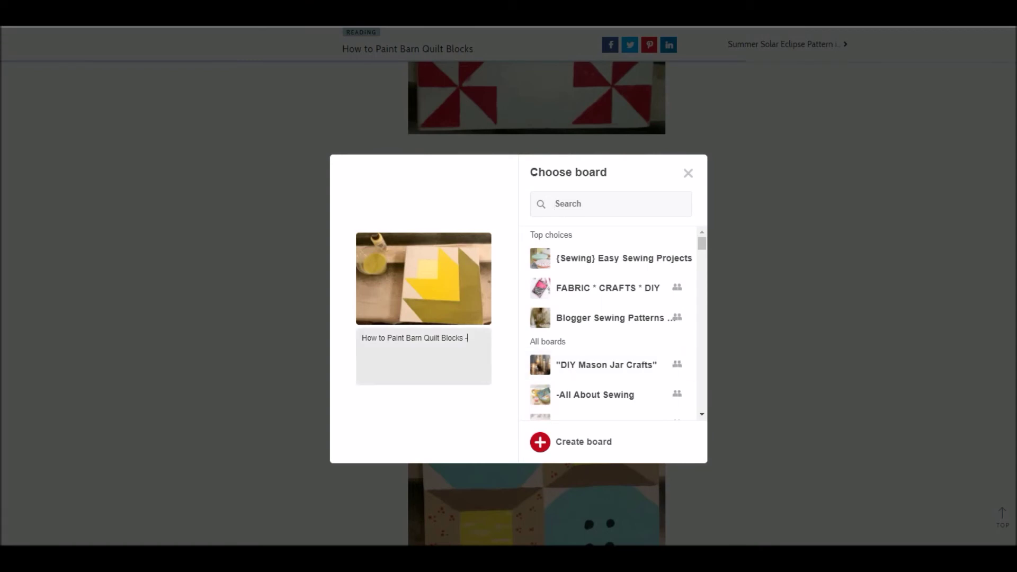
mouse_move(599, 258)
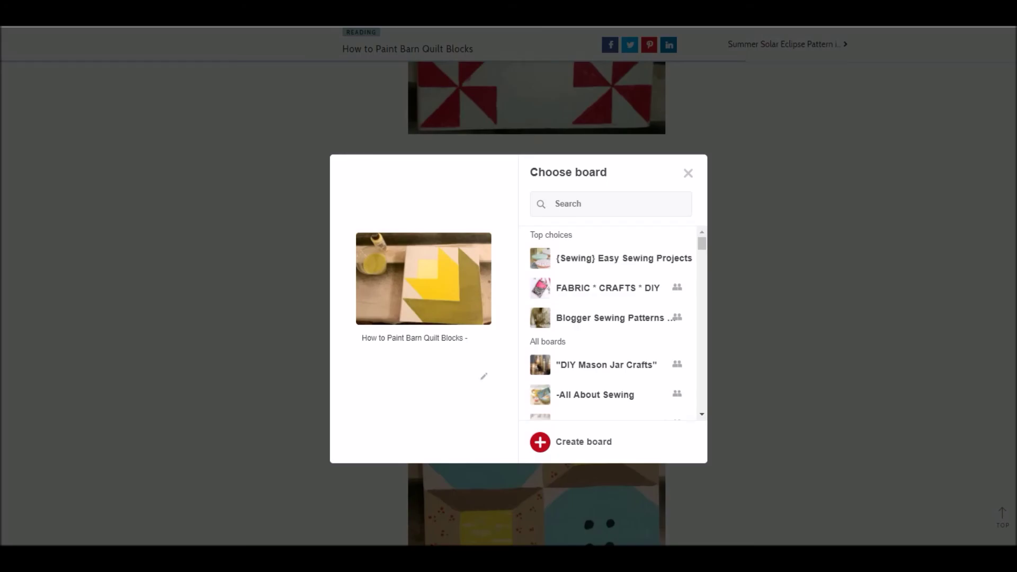
key(Escape)
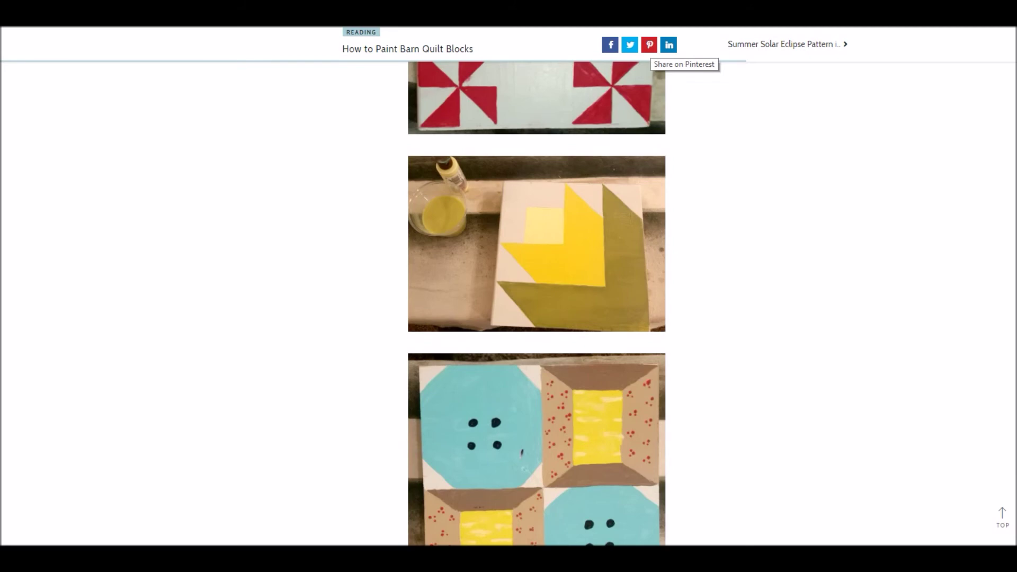
click(649, 44)
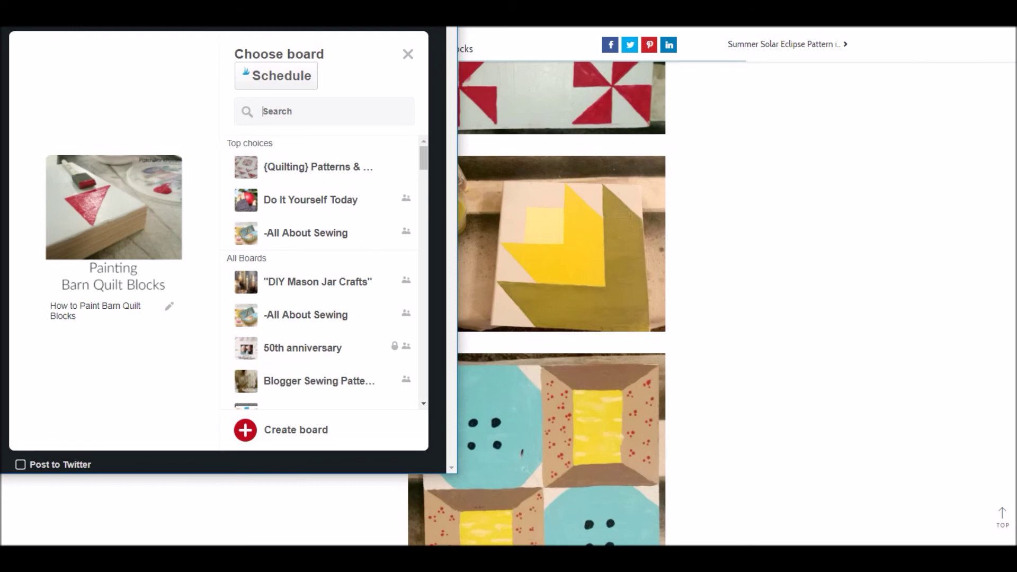
click(169, 306)
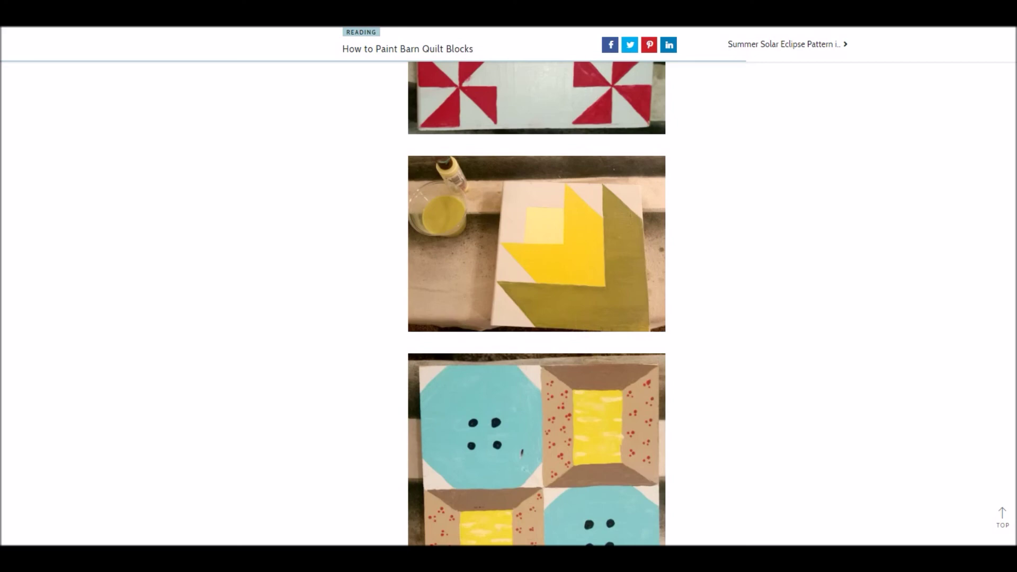
Return to the Pinterest baby quilt results, browse them, and open the "When You Wish...Baby Quilt Pattern" pin
scroll(596, 303, down, 12)
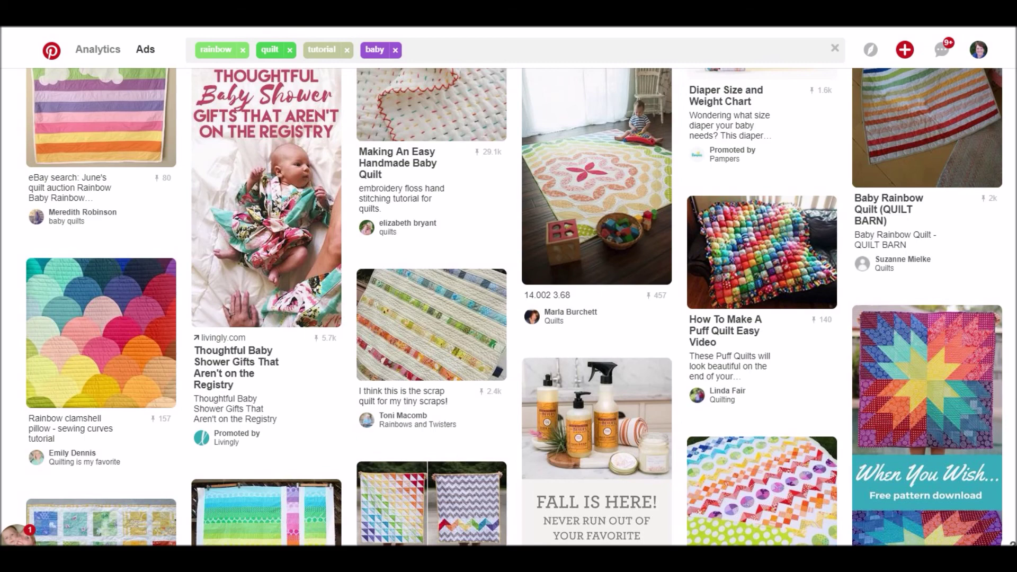
scroll(926, 265, down, 4)
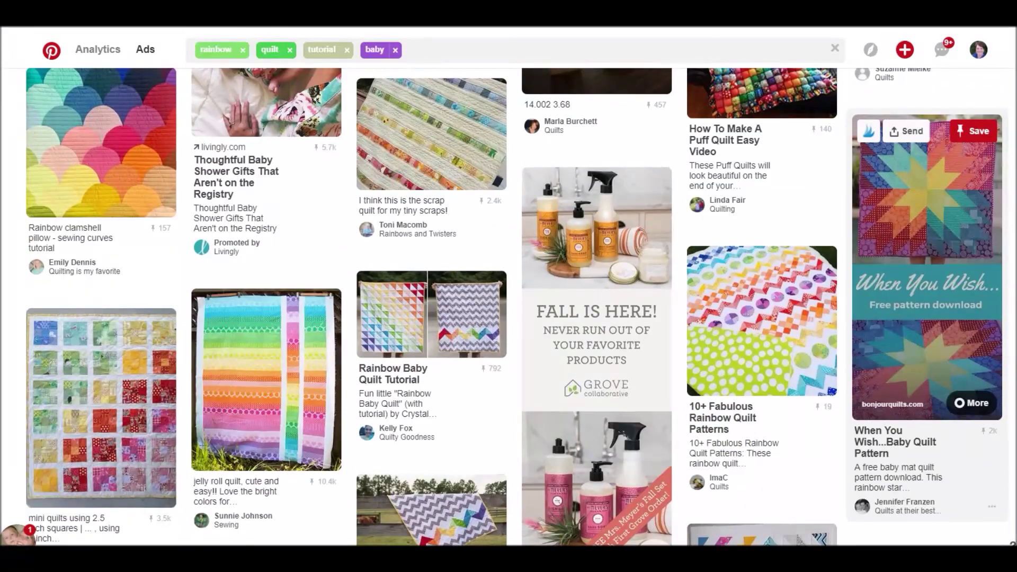
click(927, 222)
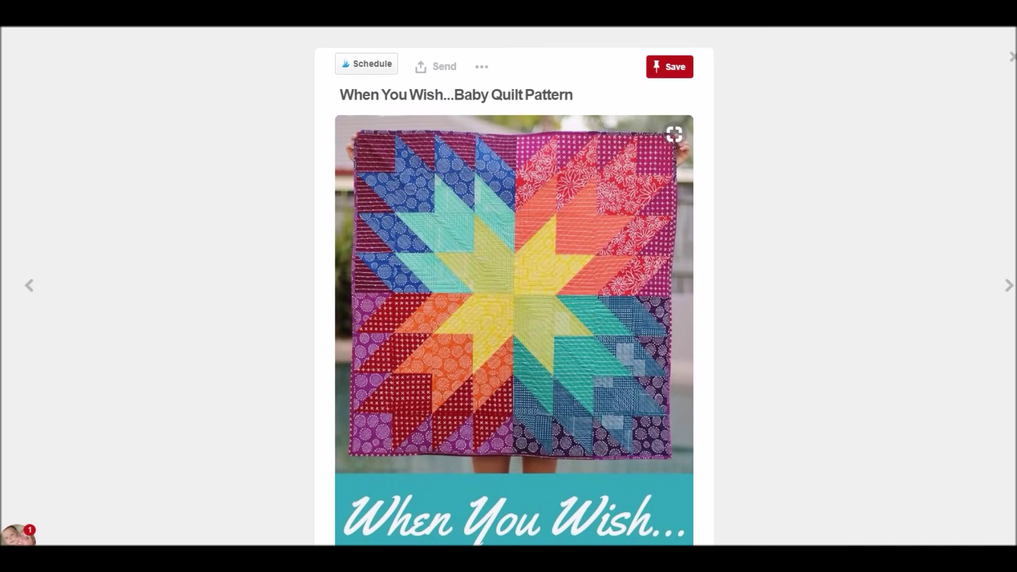
Search the boards for "tuto", save the pin to the {Quilting} Quilt Tutorials board, and close the pin
click(669, 67)
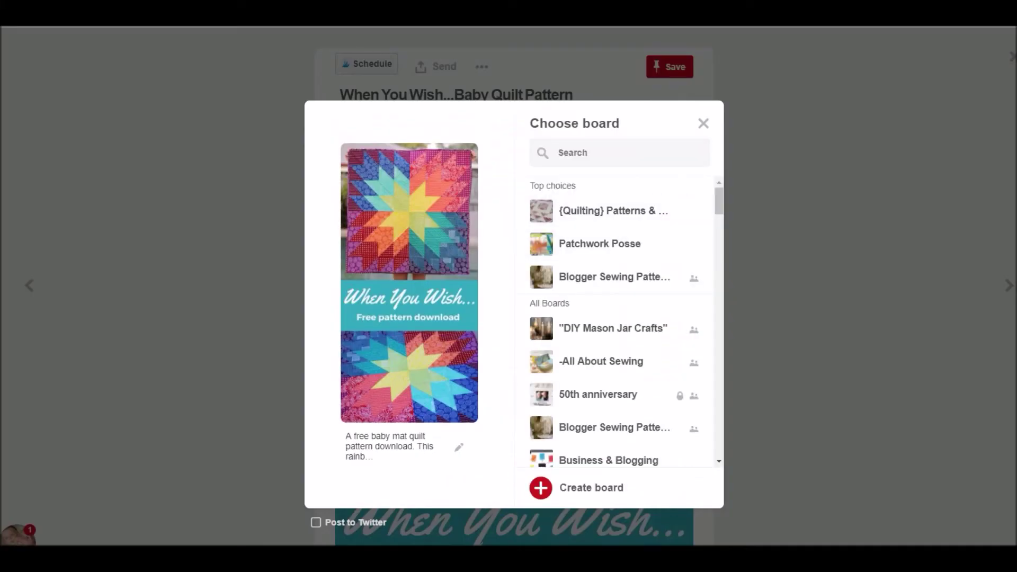
text(tuto)
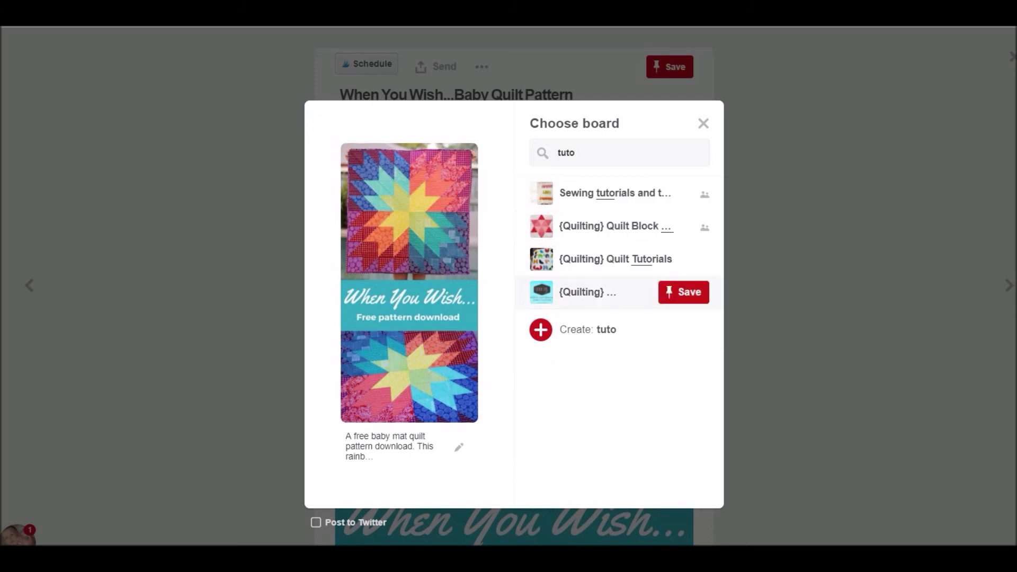
click(683, 259)
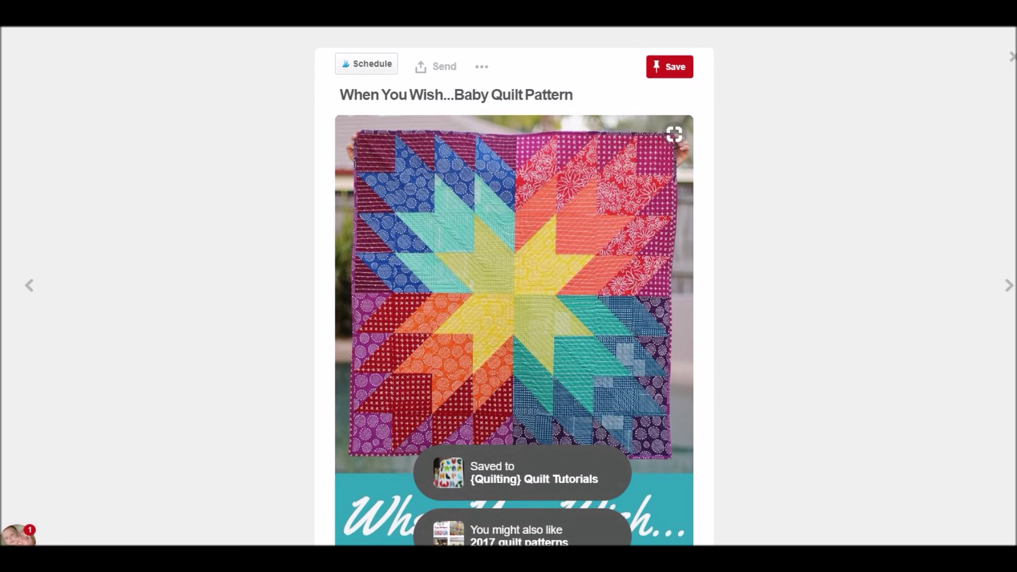
click(1010, 56)
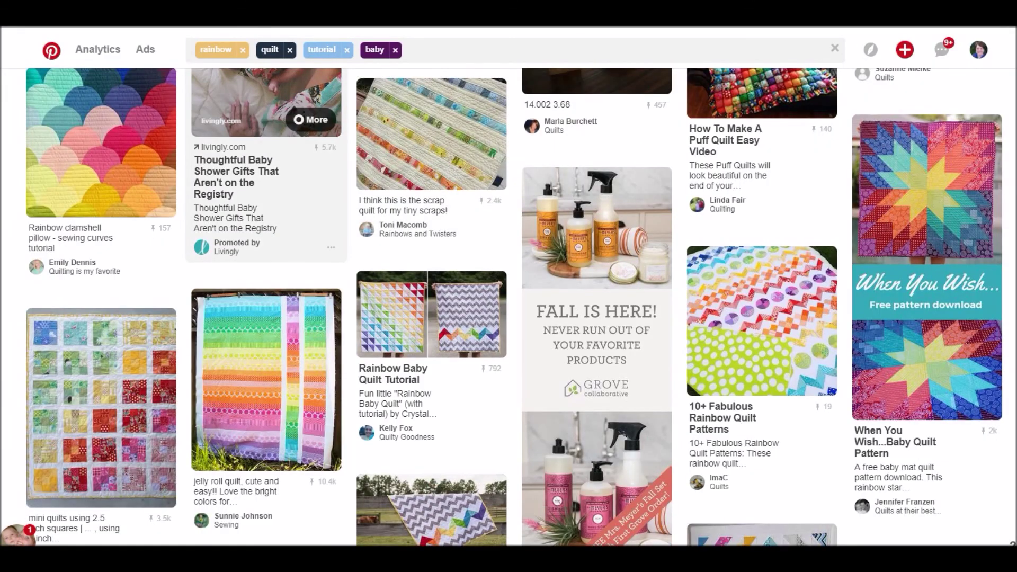